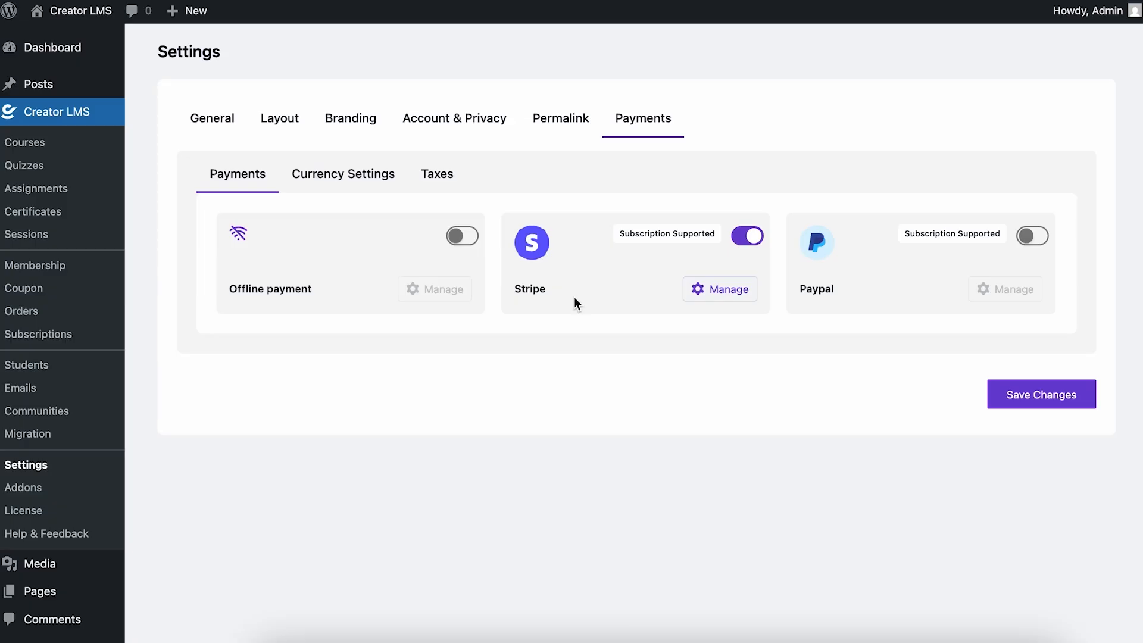
Enable the Offline payment and Paypal payment methods alongside Stripe
{"action": "left_click", "coordinate": [464, 235]}
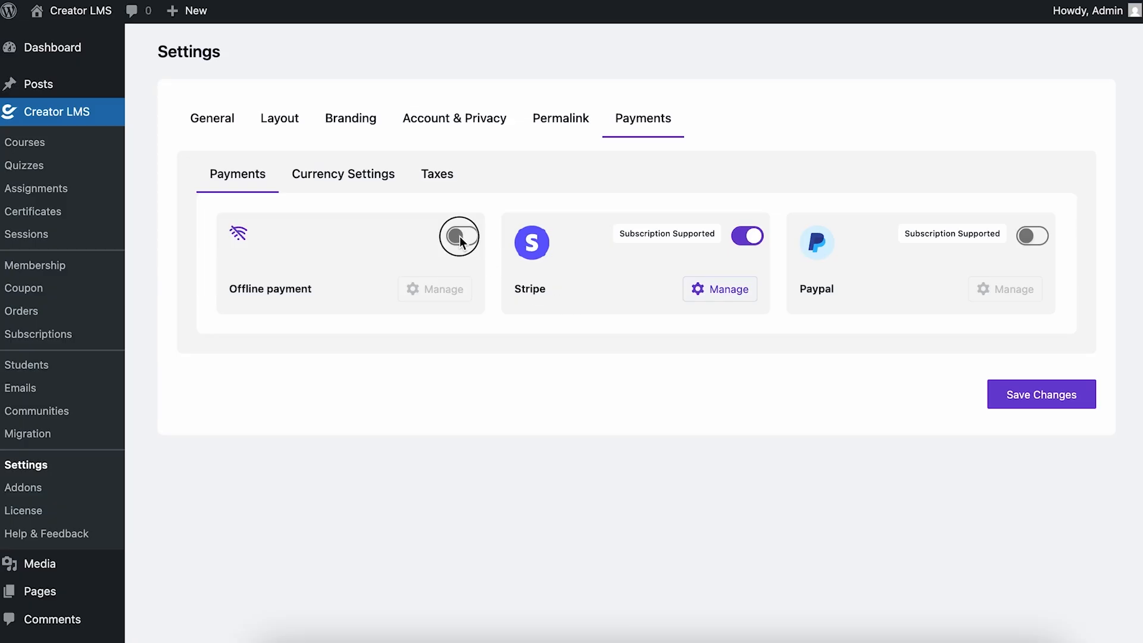
{"action": "left_click", "coordinate": [1036, 236]}
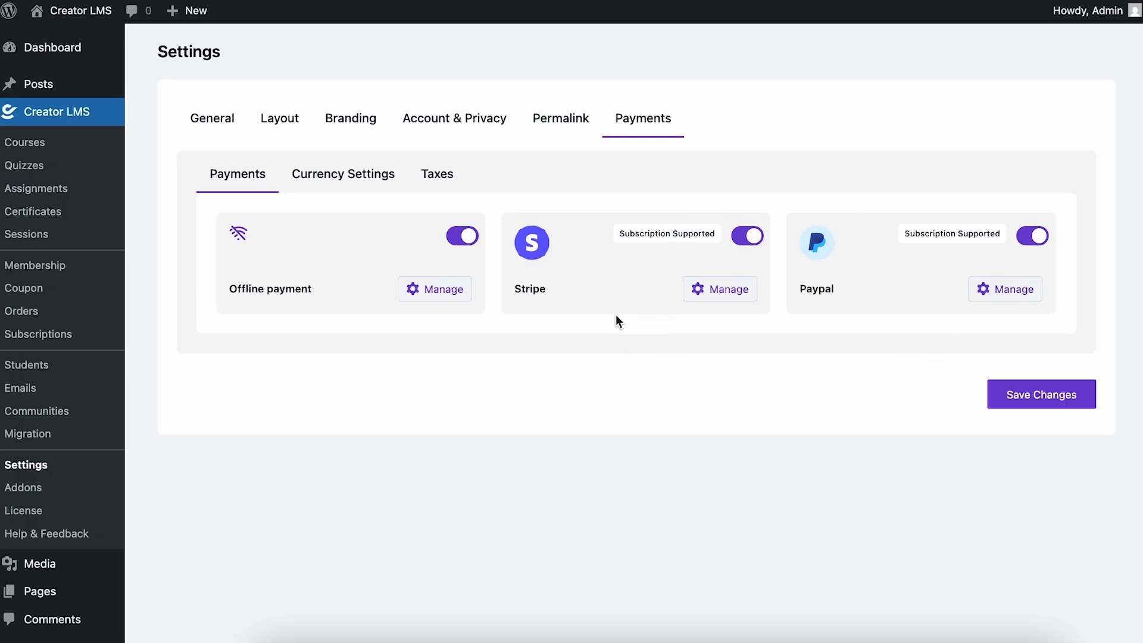
Check the Offline payment settings, switching Test Mode on and back off, and return to the payment methods overview
{"action": "left_click", "coordinate": [456, 290]}
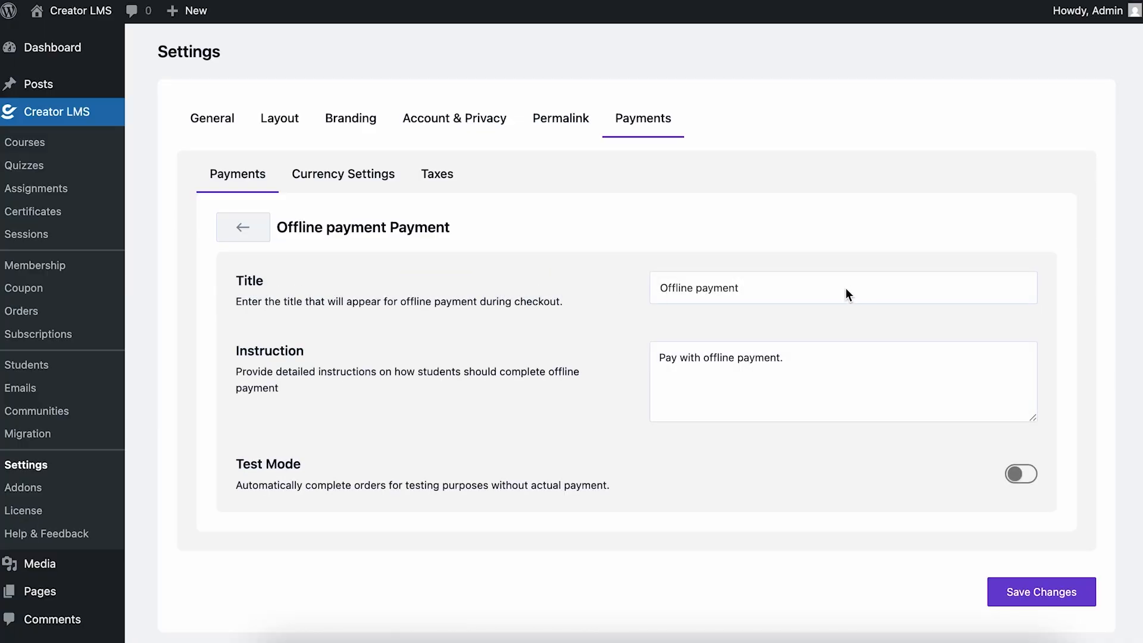
{"action": "left_click", "coordinate": [1013, 475]}
{"action": "left_click", "coordinate": [1019, 473]}
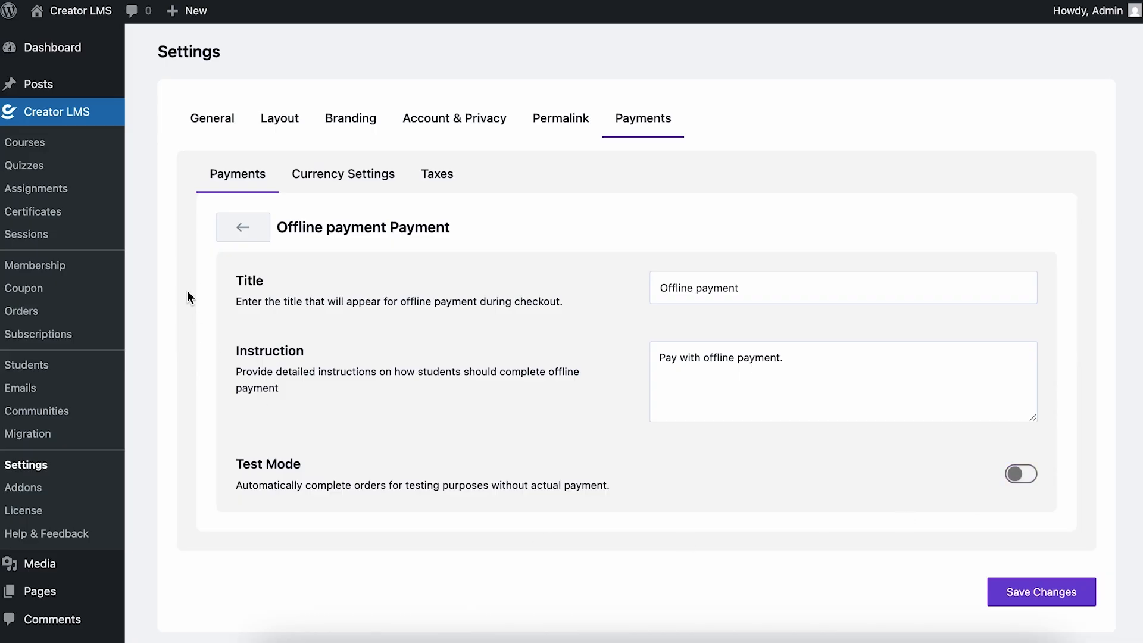
{"action": "left_click", "coordinate": [243, 228]}
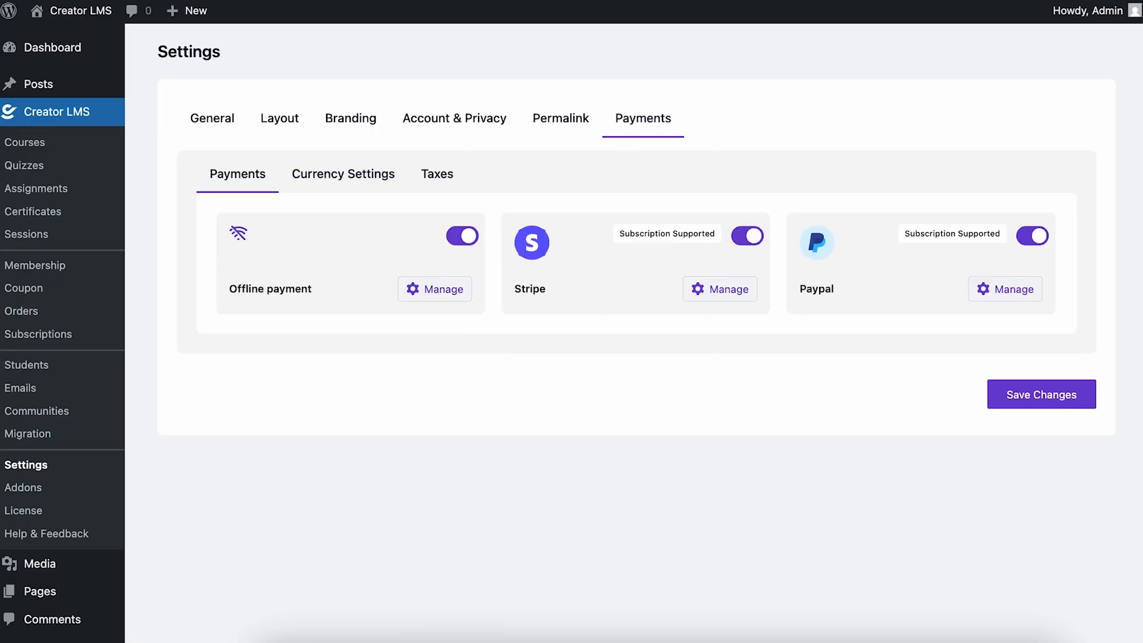
Open the Stripe payment method's settings and switch Test Mode on and back off to compare sandbox and live key fields
{"action": "left_click", "coordinate": [708, 292]}
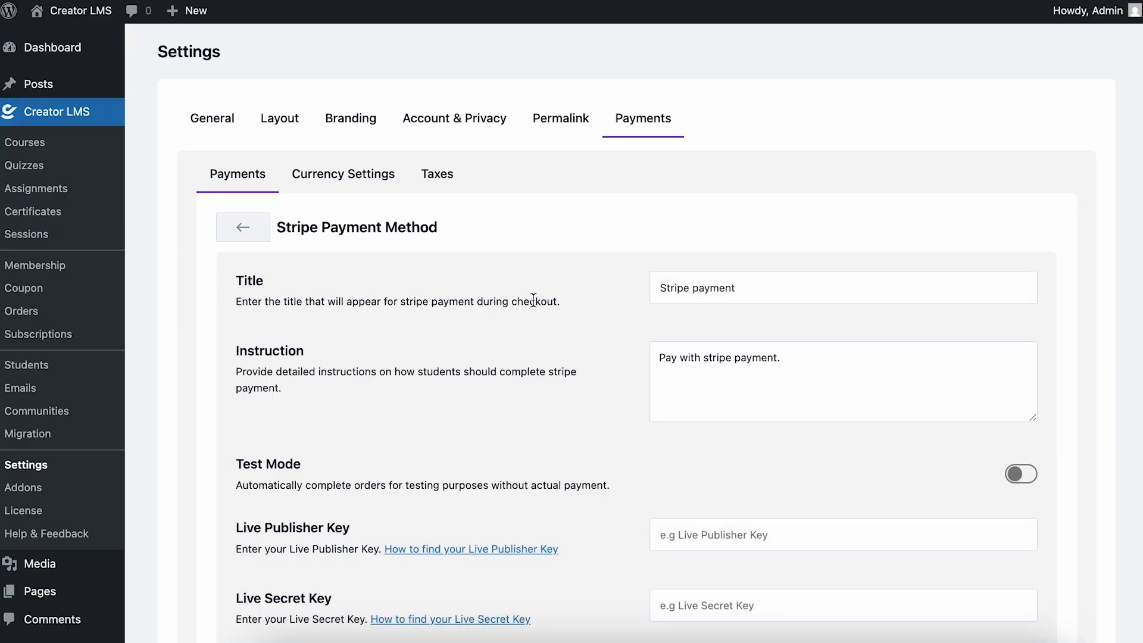
{"action": "scroll", "coordinate": [536, 334], "scroll_direction": "down", "scroll_amount": 3}
{"action": "scroll", "coordinate": [533, 300], "scroll_direction": "down", "scroll_amount": 3}
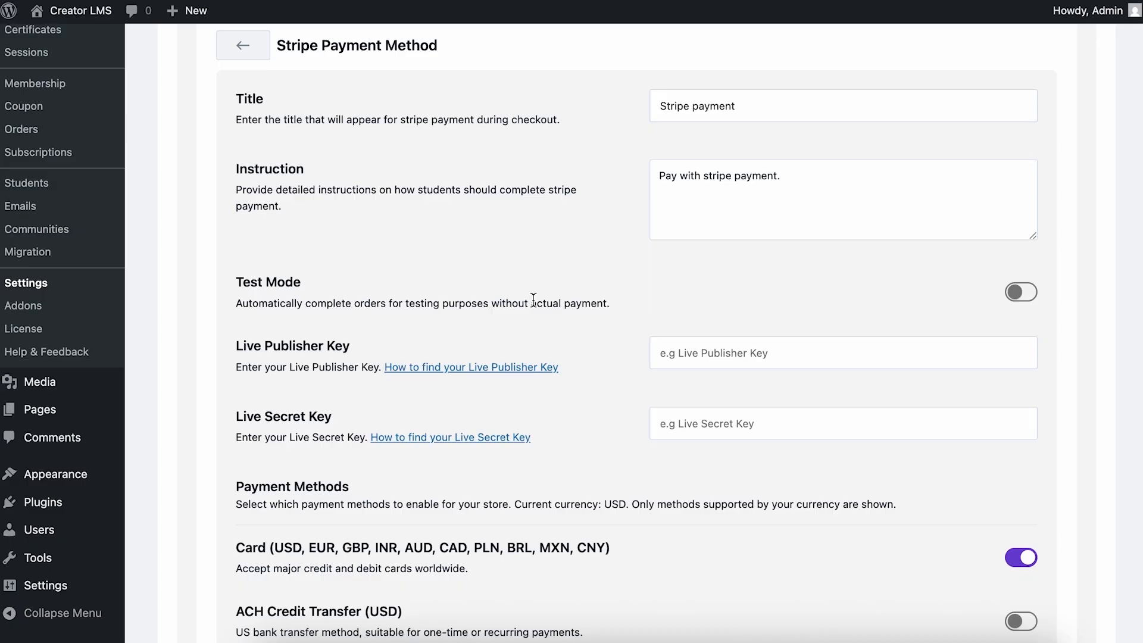
{"action": "left_click", "coordinate": [1022, 294]}
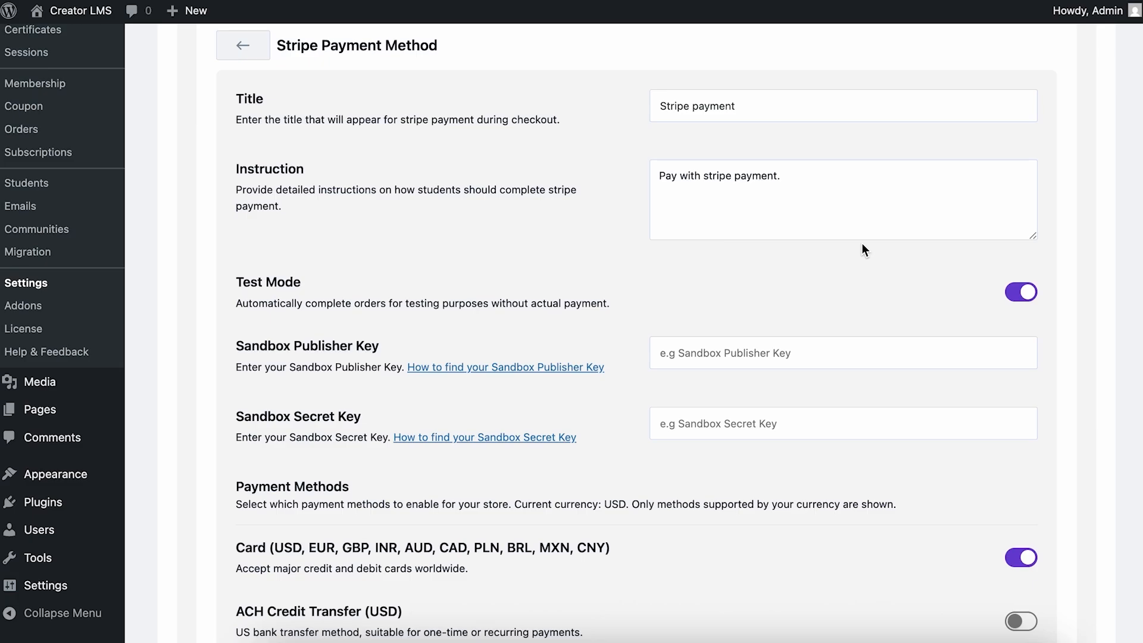
{"action": "left_click", "coordinate": [1021, 293]}
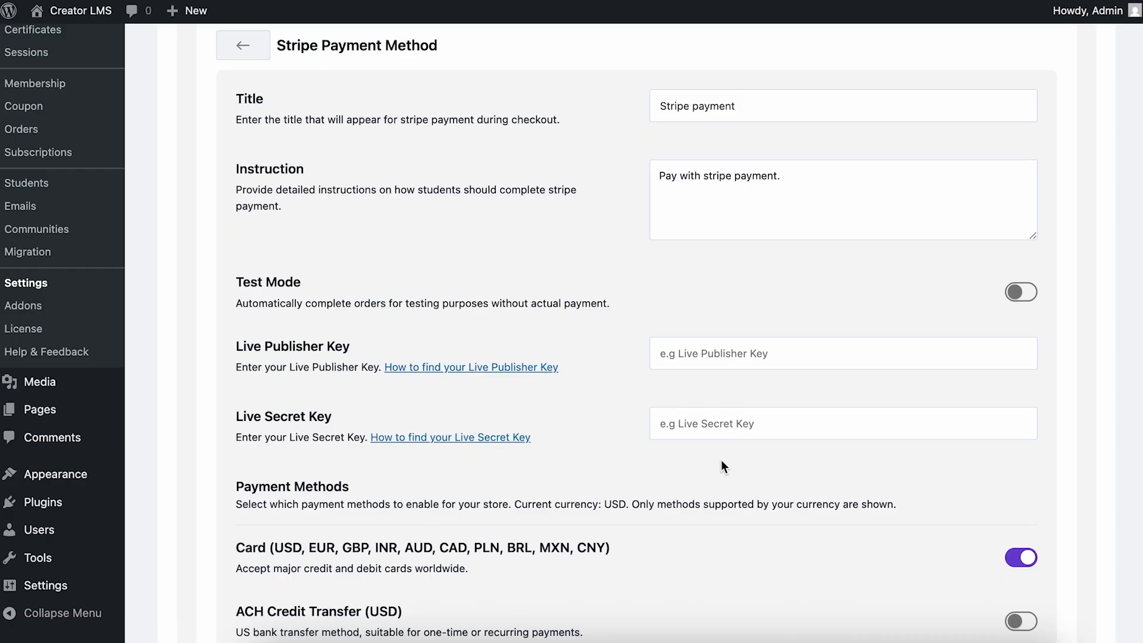
Review the payment methods available through Stripe and save the payment settings
{"action": "scroll", "coordinate": [721, 460], "scroll_direction": "down", "scroll_amount": 5}
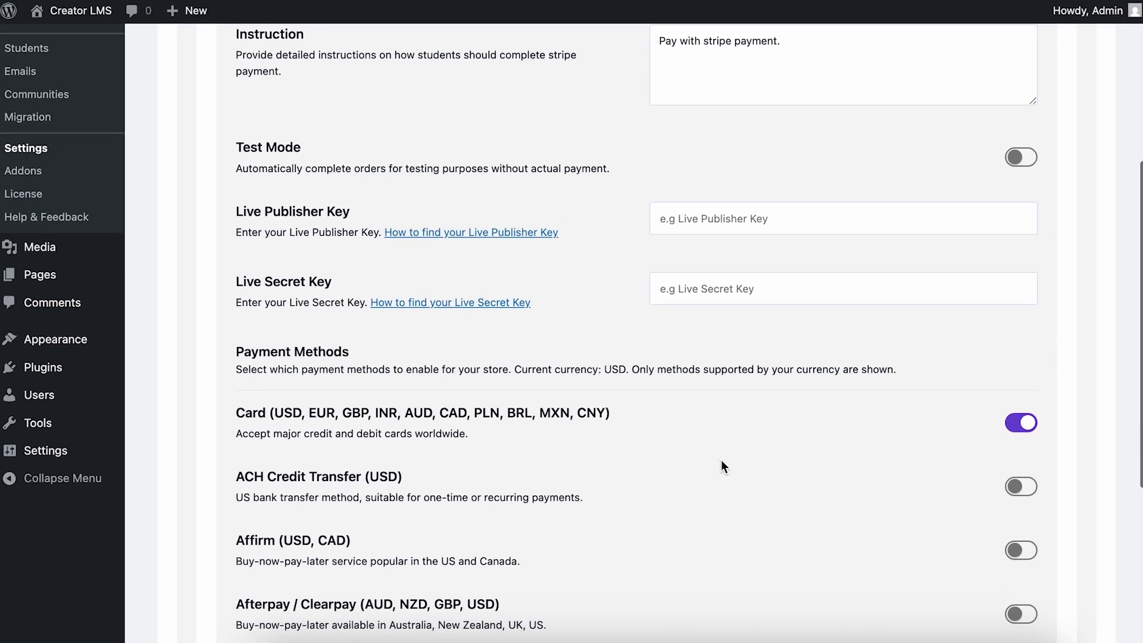
{"action": "scroll", "coordinate": [722, 465], "scroll_direction": "down", "scroll_amount": 5}
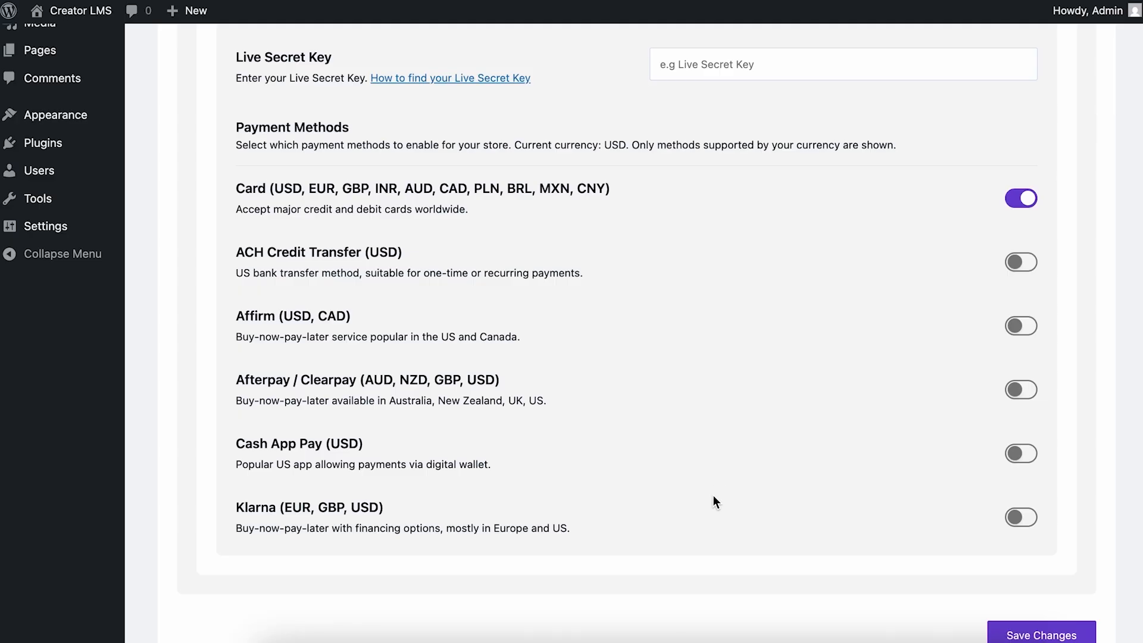
{"action": "scroll", "coordinate": [714, 495], "scroll_direction": "down", "scroll_amount": 1}
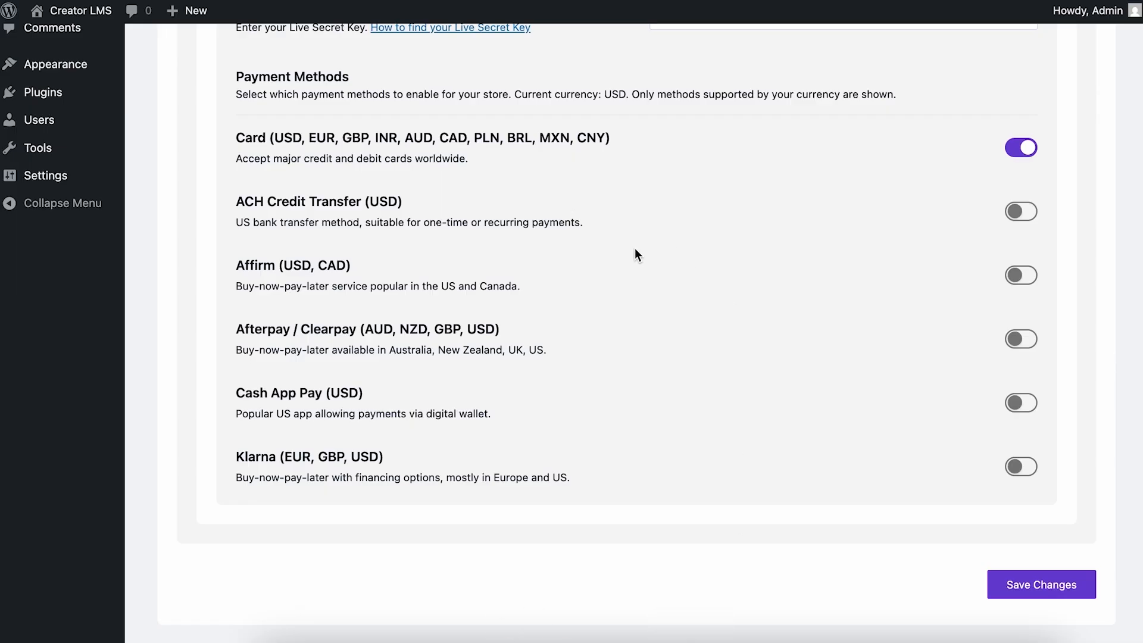
{"action": "scroll", "coordinate": [635, 248], "scroll_direction": "up", "scroll_amount": 3}
{"action": "scroll", "coordinate": [635, 254], "scroll_direction": "down", "scroll_amount": 4}
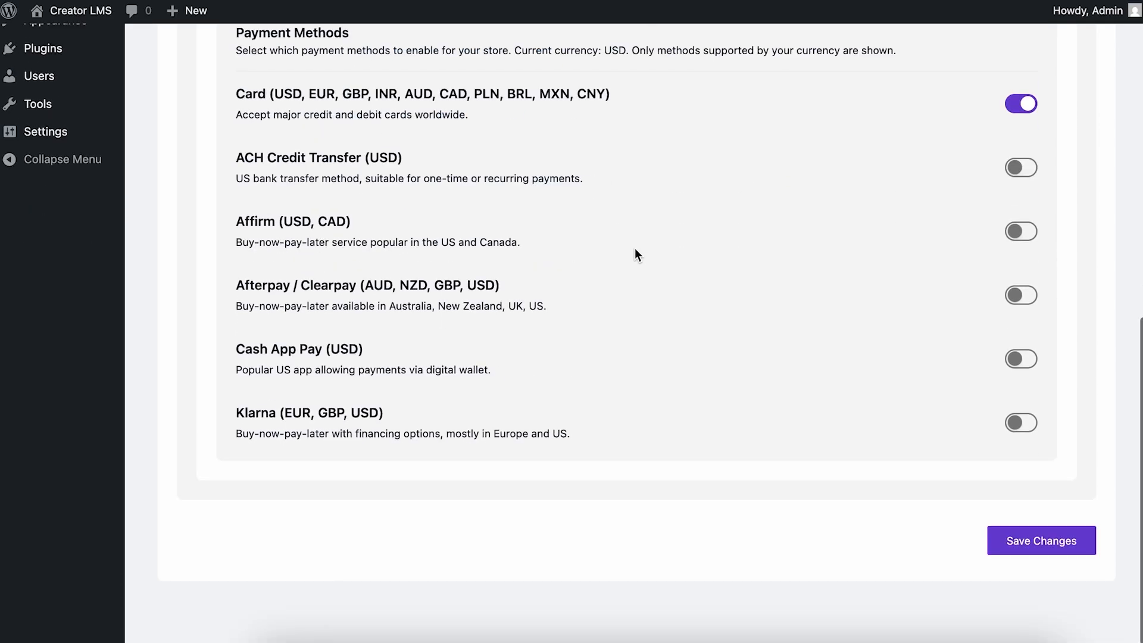
{"action": "left_click", "coordinate": [1028, 561]}
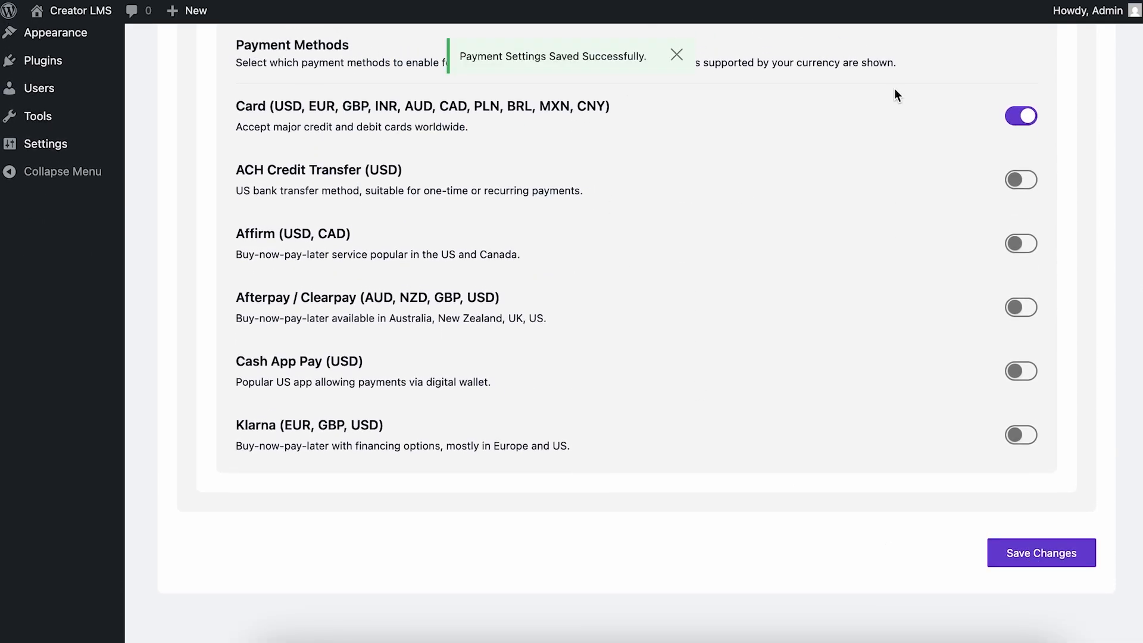
Enable ACH Credit Transfer and Affirm for Stripe, save the changes and return to the payment methods overview
{"action": "left_click", "coordinate": [1021, 180]}
{"action": "left_click", "coordinate": [1018, 243]}
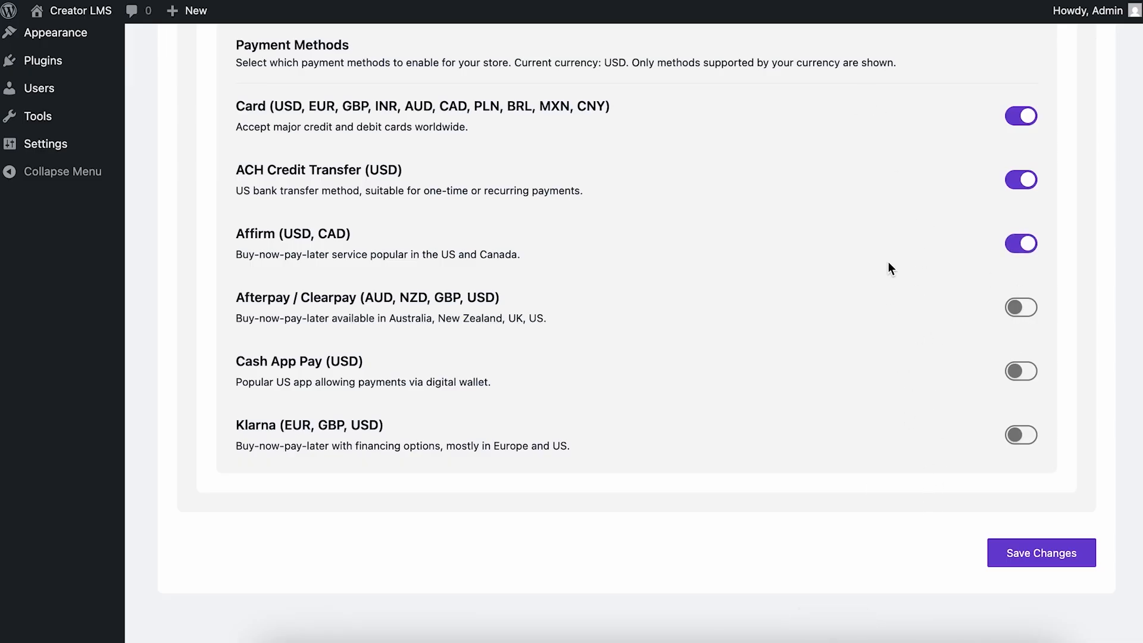
{"action": "left_click", "coordinate": [1033, 556]}
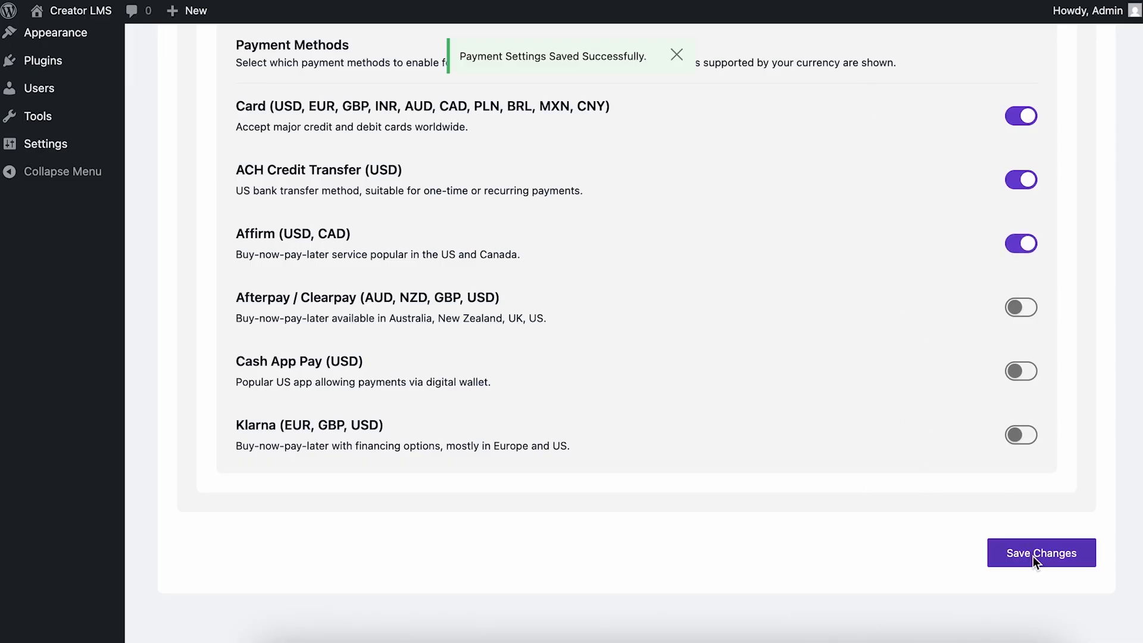
{"action": "scroll", "coordinate": [1033, 556], "scroll_direction": "up", "scroll_amount": 5}
{"action": "scroll", "coordinate": [1033, 557], "scroll_direction": "up", "scroll_amount": 5}
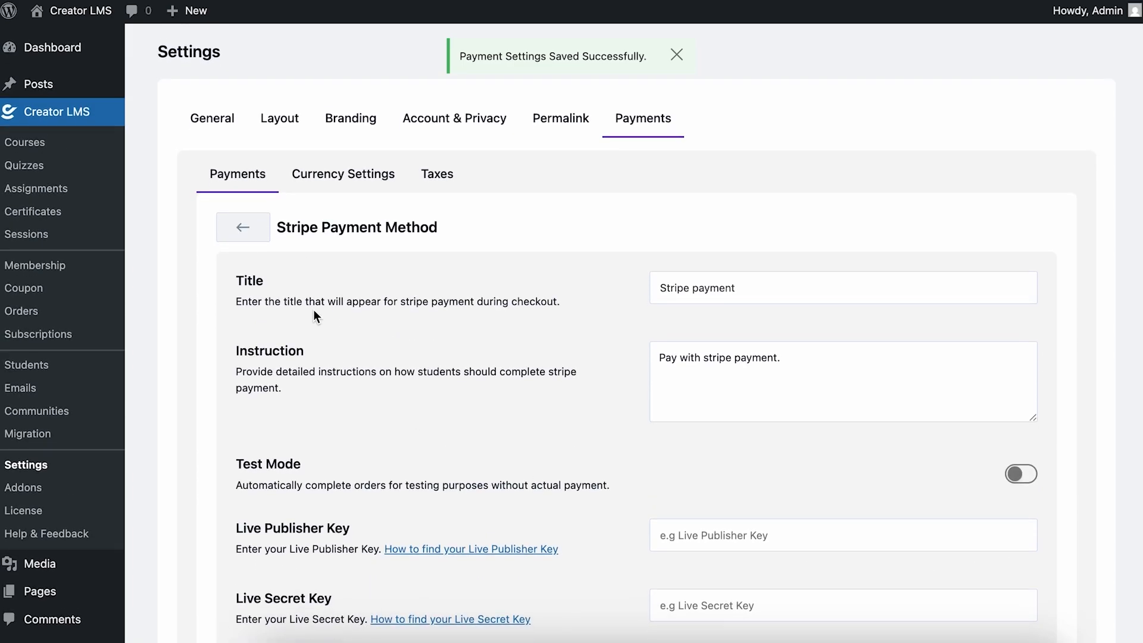
{"action": "left_click", "coordinate": [255, 246]}
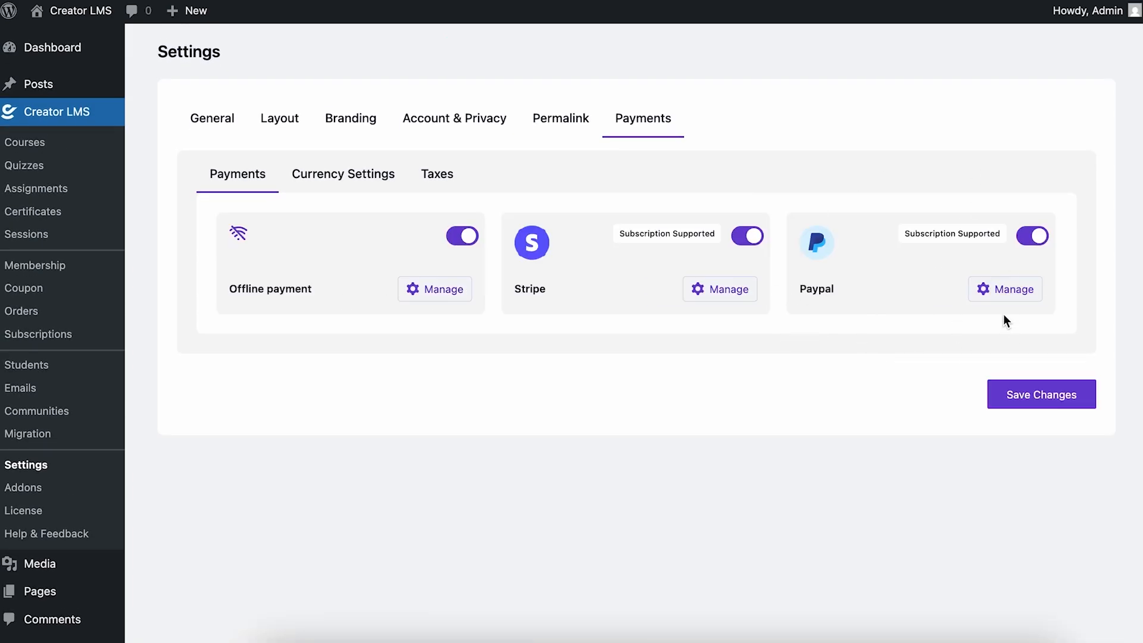
Examine the Paypal settings and credential fields, switching Test Mode on and back off, and return to the payment methods overview
{"action": "left_click", "coordinate": [1003, 290]}
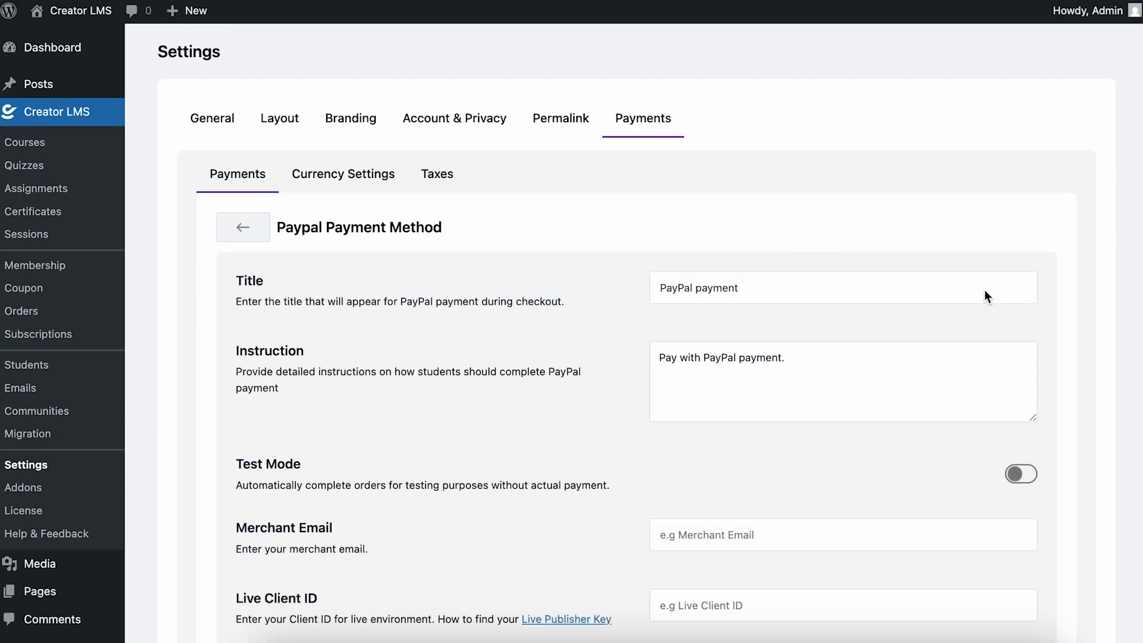
{"action": "scroll", "coordinate": [656, 352], "scroll_direction": "down", "scroll_amount": 3}
{"action": "scroll", "coordinate": [656, 354], "scroll_direction": "down", "scroll_amount": 1}
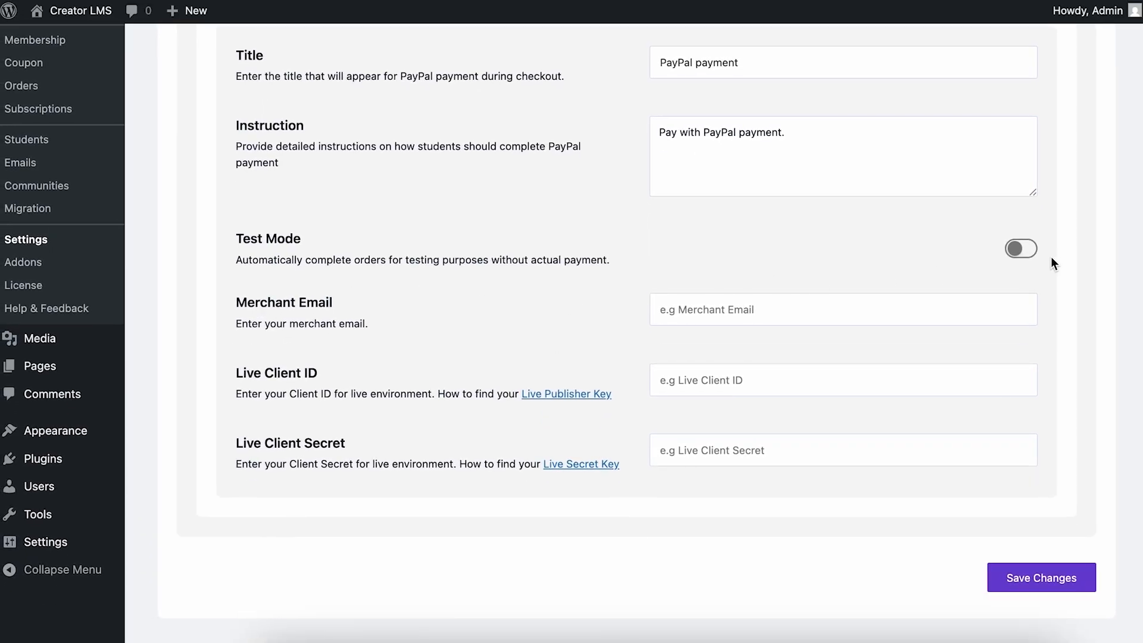
{"action": "left_click", "coordinate": [1027, 249]}
{"action": "scroll", "coordinate": [212, 245], "scroll_direction": "up", "scroll_amount": 3}
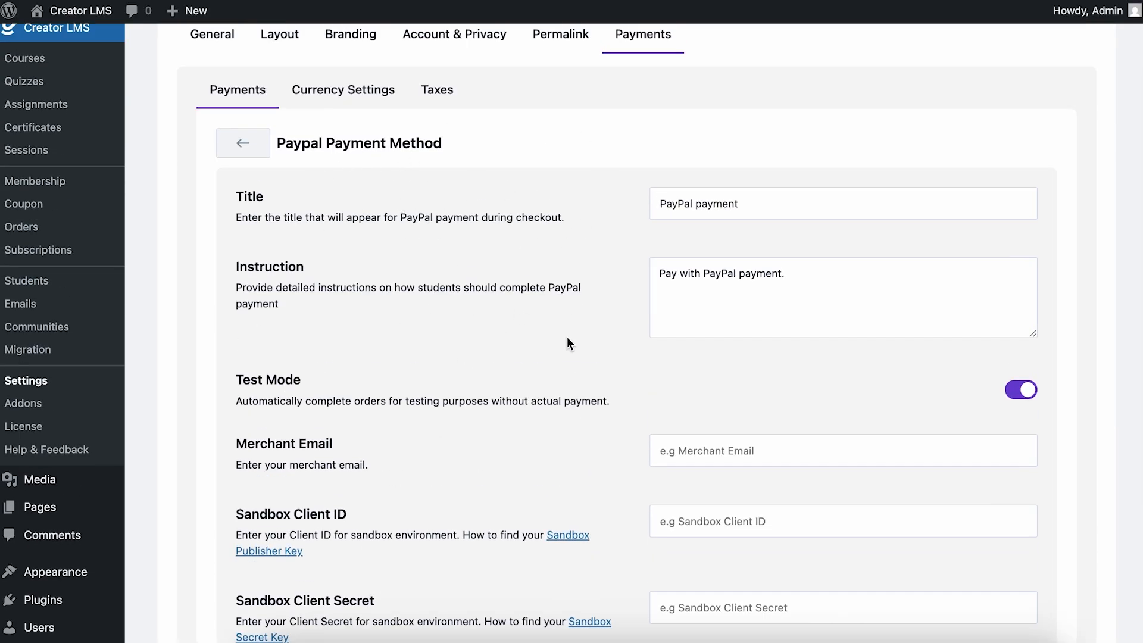
{"action": "scroll", "coordinate": [566, 339], "scroll_direction": "down", "scroll_amount": 2}
{"action": "left_click", "coordinate": [1027, 281]}
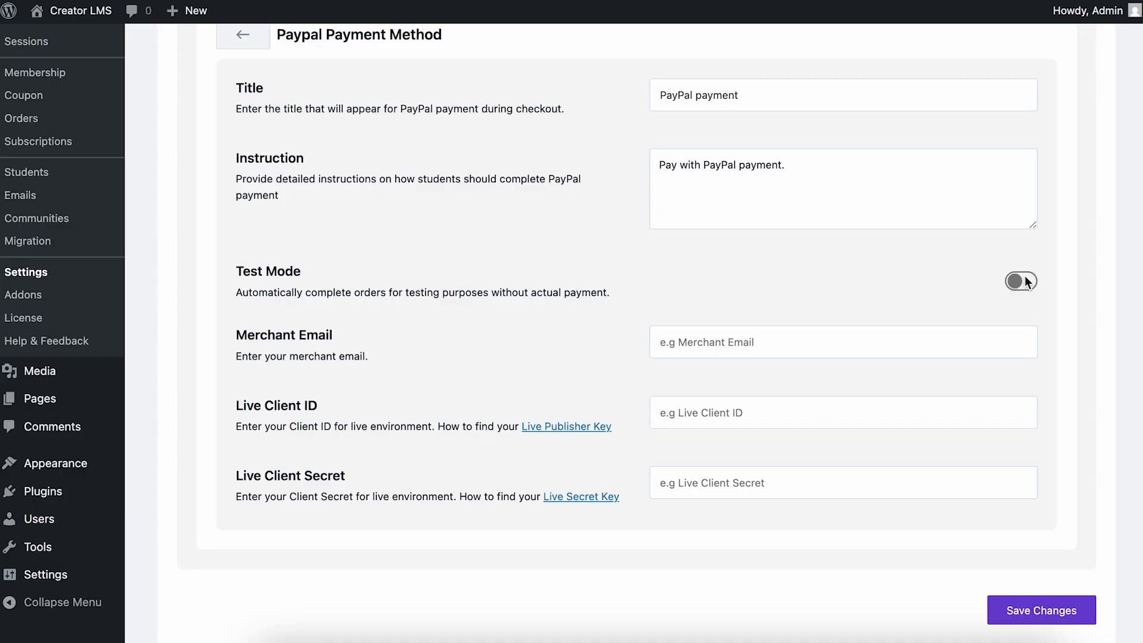
{"action": "scroll", "coordinate": [1024, 281], "scroll_direction": "up", "scroll_amount": 4}
{"action": "scroll", "coordinate": [1036, 340], "scroll_direction": "down", "scroll_amount": 5}
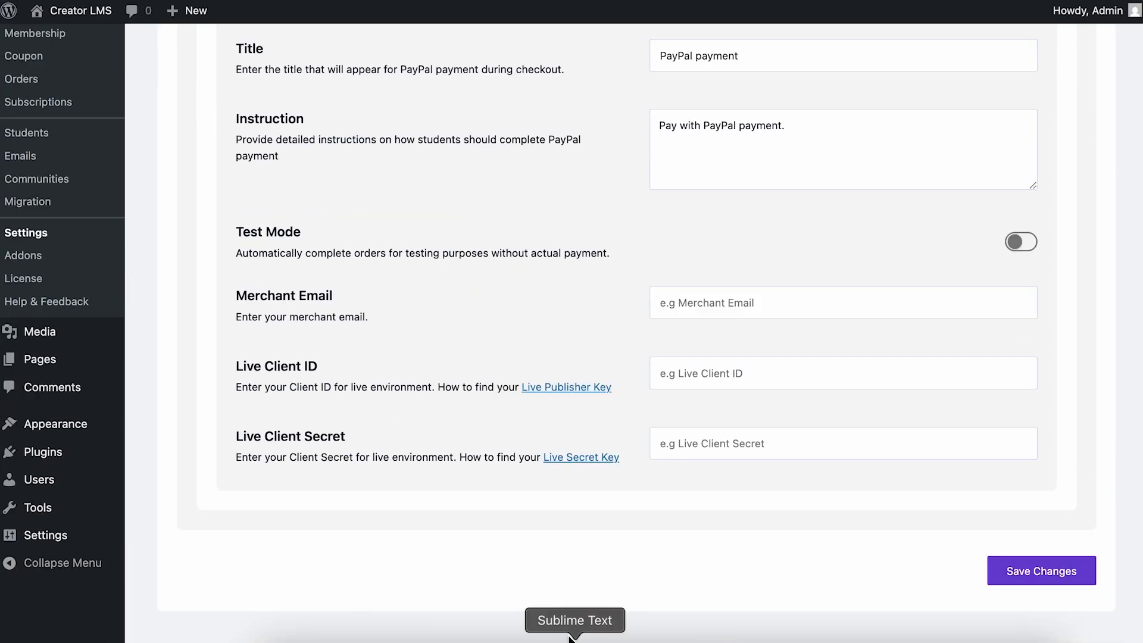
{"action": "scroll", "coordinate": [638, 302], "scroll_direction": "up", "scroll_amount": 5}
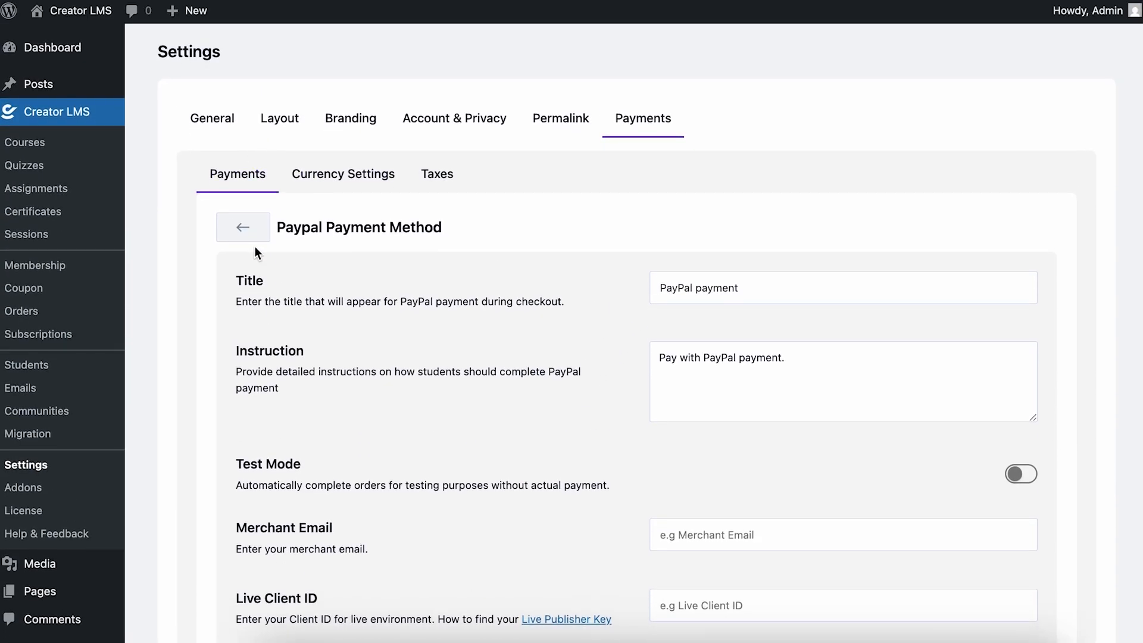
{"action": "left_click", "coordinate": [256, 234]}
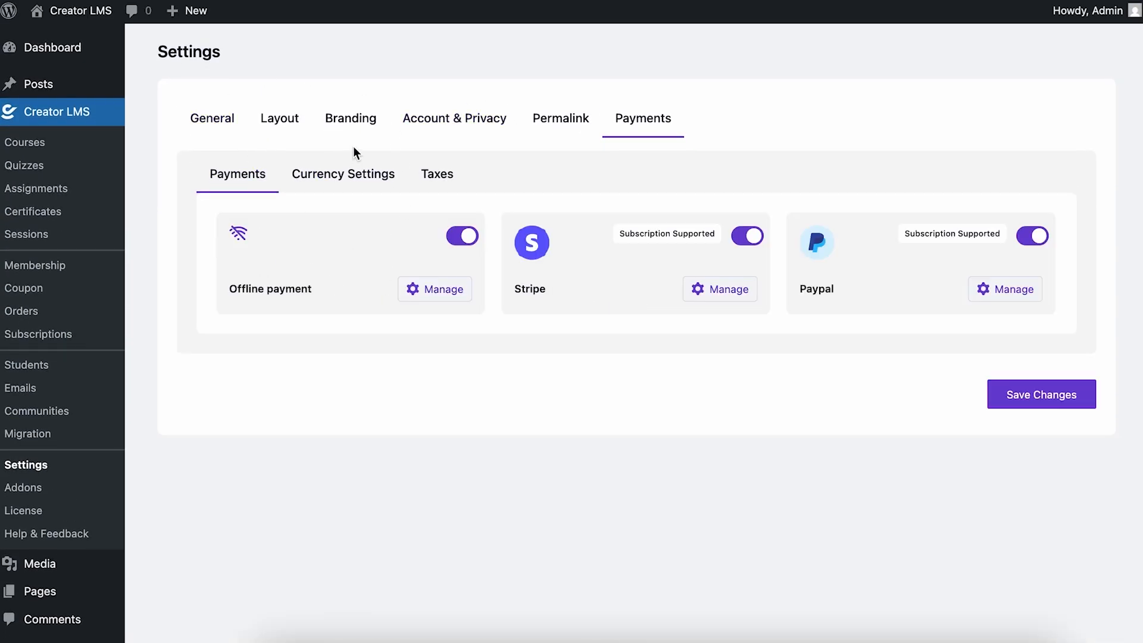
Browse the available currencies in the currency settings, close the list without choosing another one and save the settings
{"action": "left_click", "coordinate": [349, 177]}
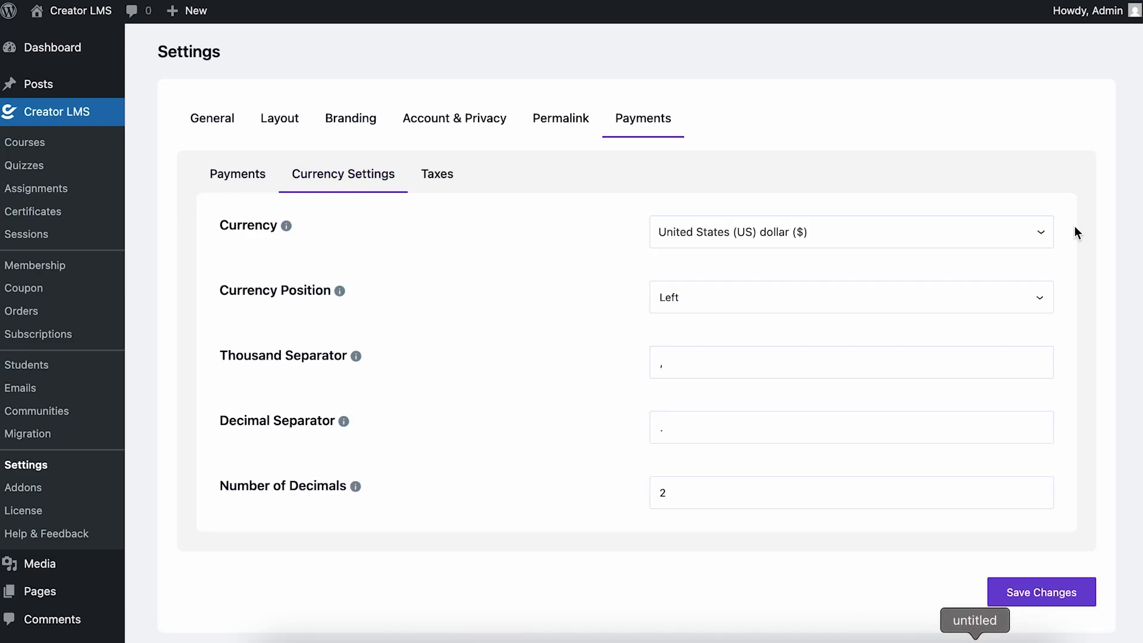
{"action": "left_click", "coordinate": [826, 235]}
{"action": "scroll", "coordinate": [770, 428], "scroll_direction": "down", "scroll_amount": 10}
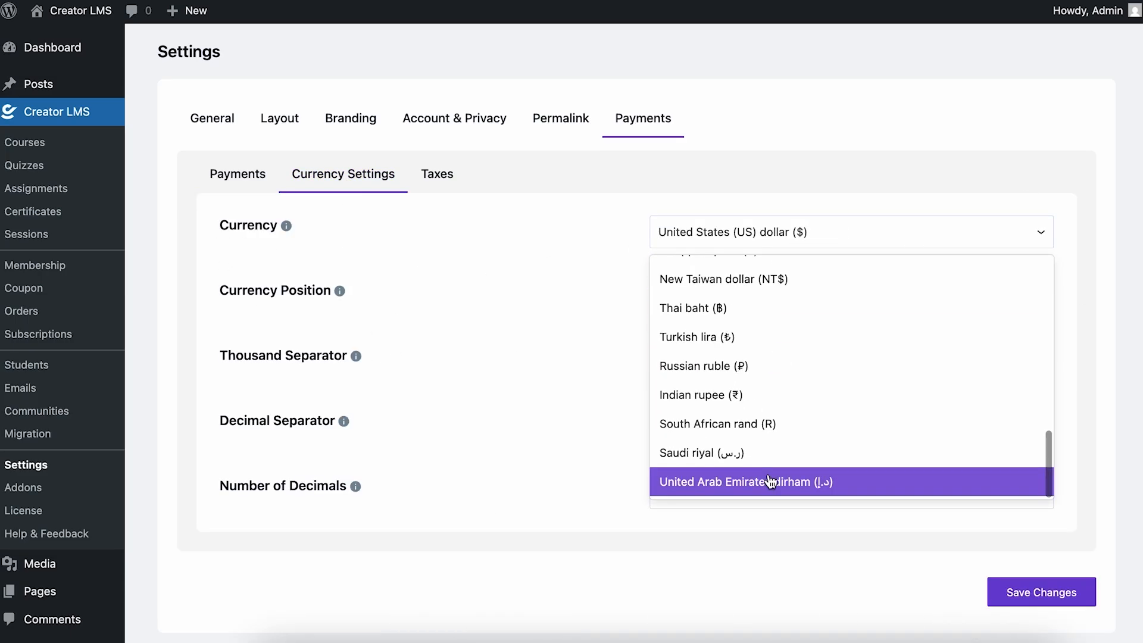
{"action": "scroll", "coordinate": [770, 480], "scroll_direction": "up", "scroll_amount": 10}
{"action": "scroll", "coordinate": [801, 370], "scroll_direction": "down", "scroll_amount": 3}
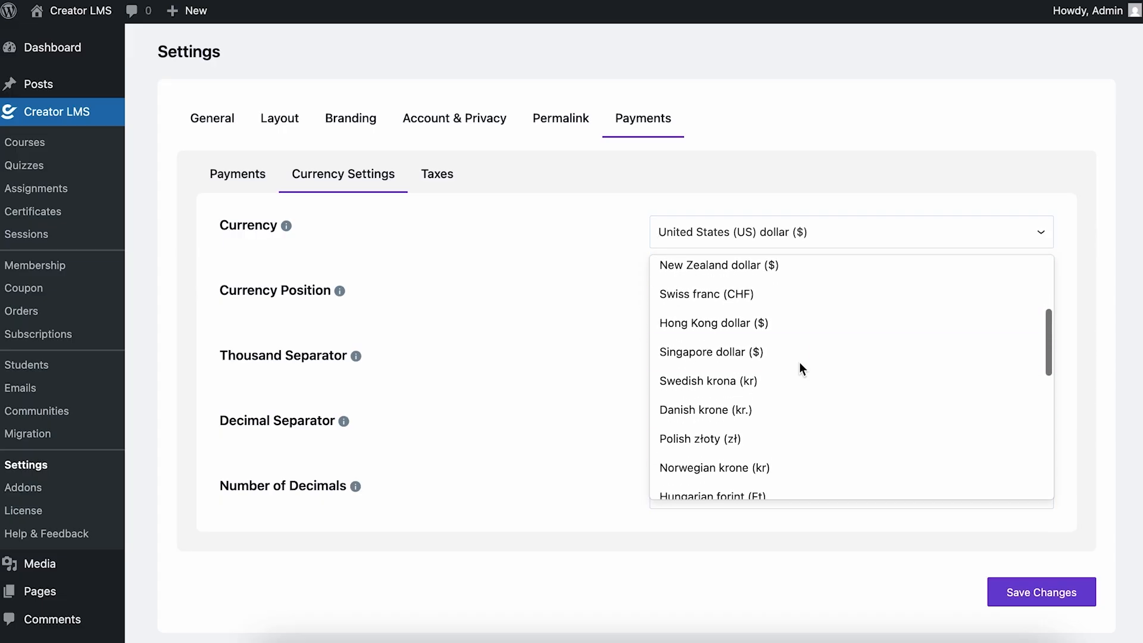
{"action": "scroll", "coordinate": [799, 368], "scroll_direction": "down", "scroll_amount": 5}
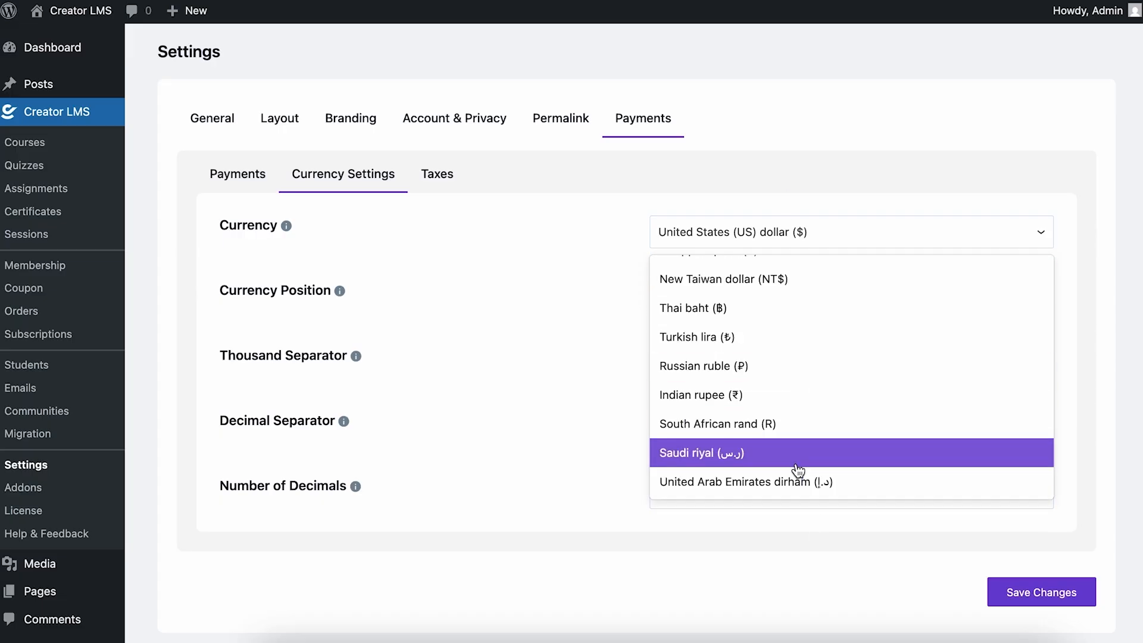
{"action": "scroll", "coordinate": [798, 471], "scroll_direction": "up", "scroll_amount": 10}
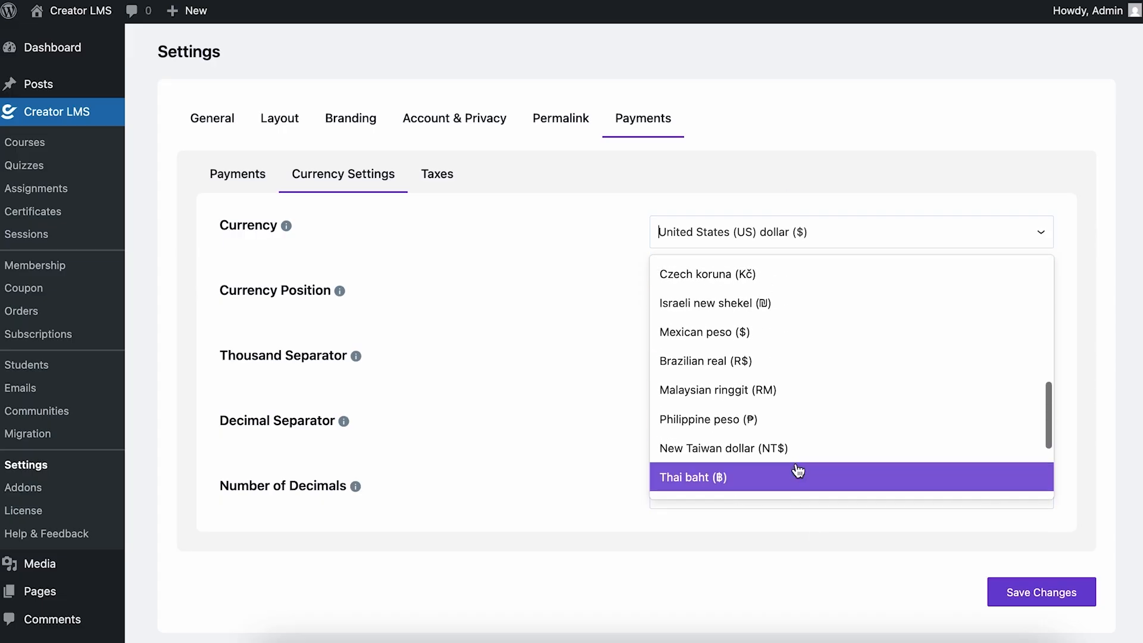
{"action": "left_click", "coordinate": [577, 218]}
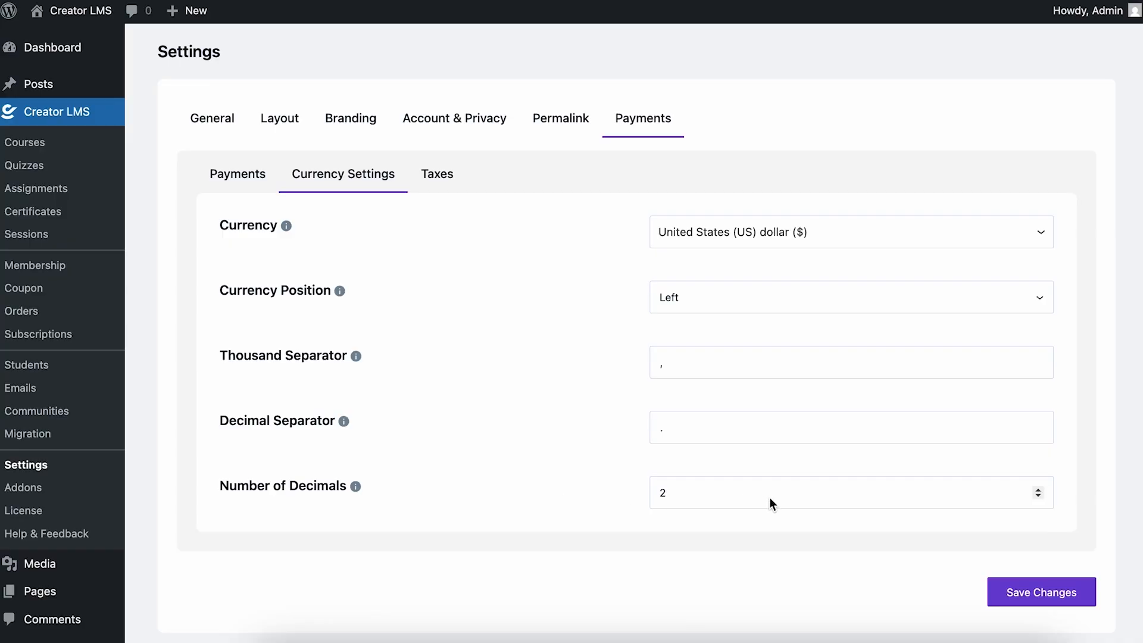
{"action": "left_click", "coordinate": [1012, 585]}
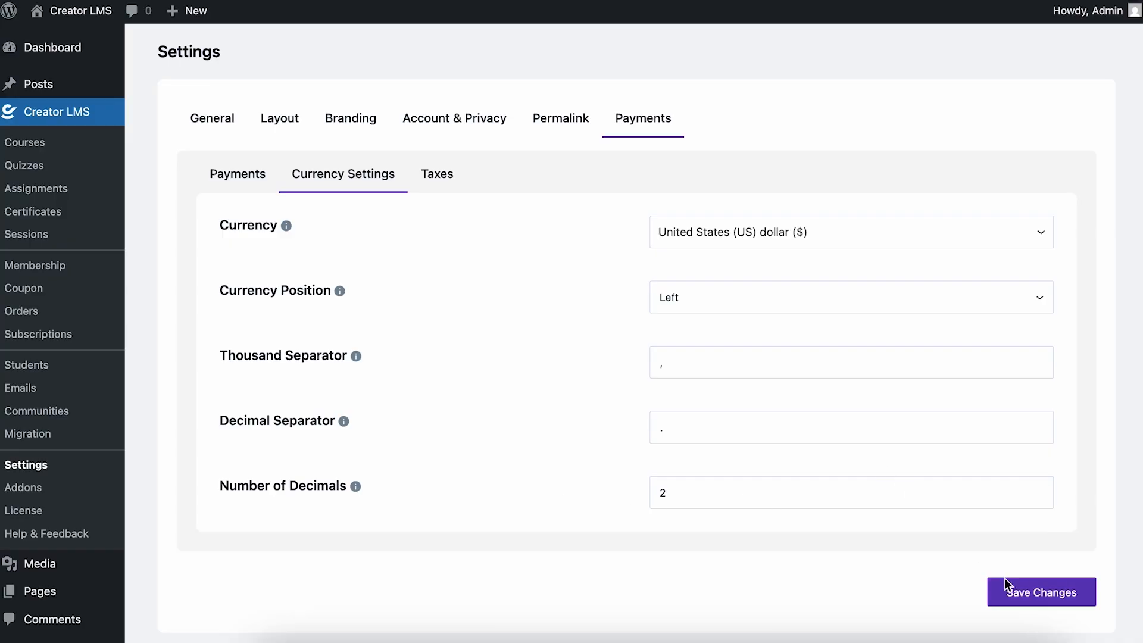
Leave the payment settings and open the list of all courses
{"action": "left_click", "coordinate": [238, 176]}
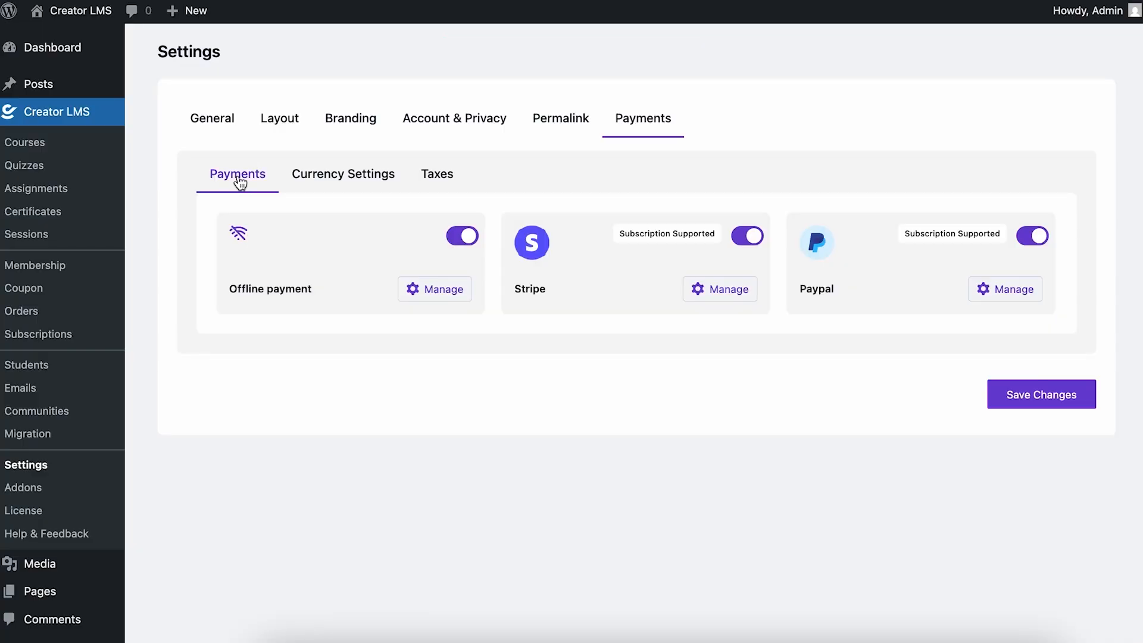
{"action": "left_click", "coordinate": [59, 161]}
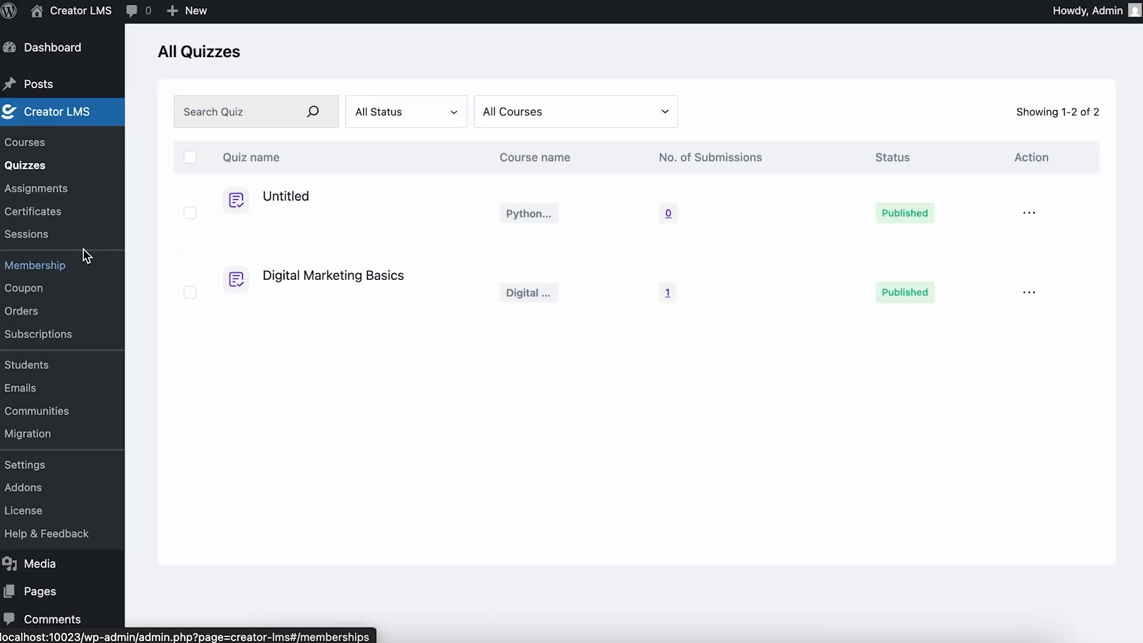
{"action": "left_click", "coordinate": [76, 149]}
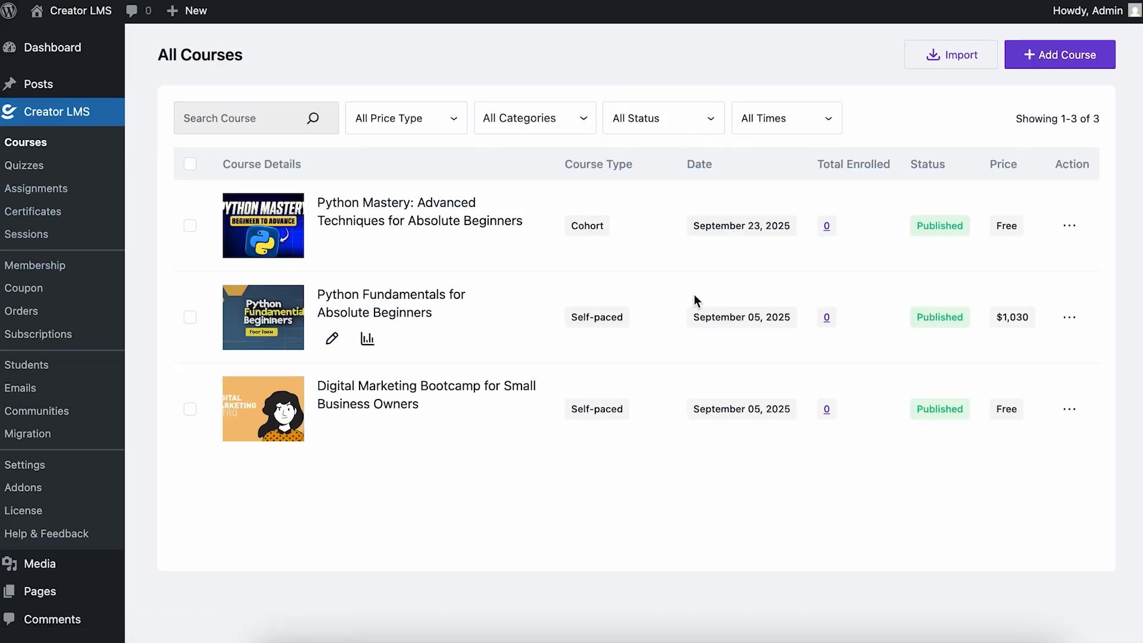
Open the Python Fundamentals for Absolute Beginners course for editing, go to its Preview stage and preview the public course page
{"action": "left_click", "coordinate": [331, 338]}
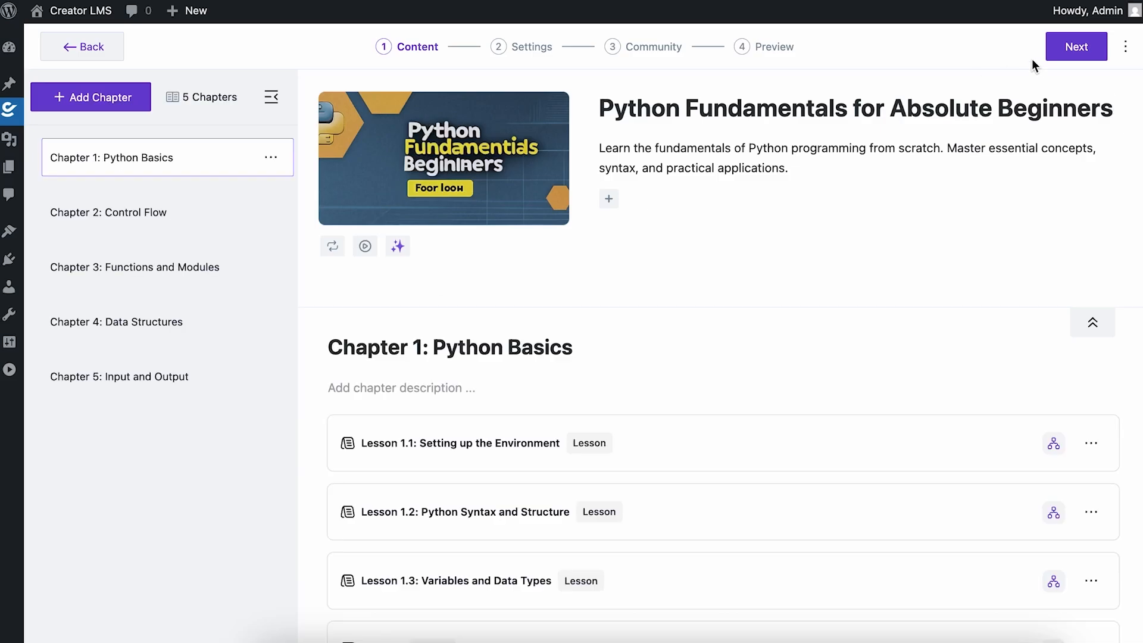
{"action": "left_click", "coordinate": [760, 47]}
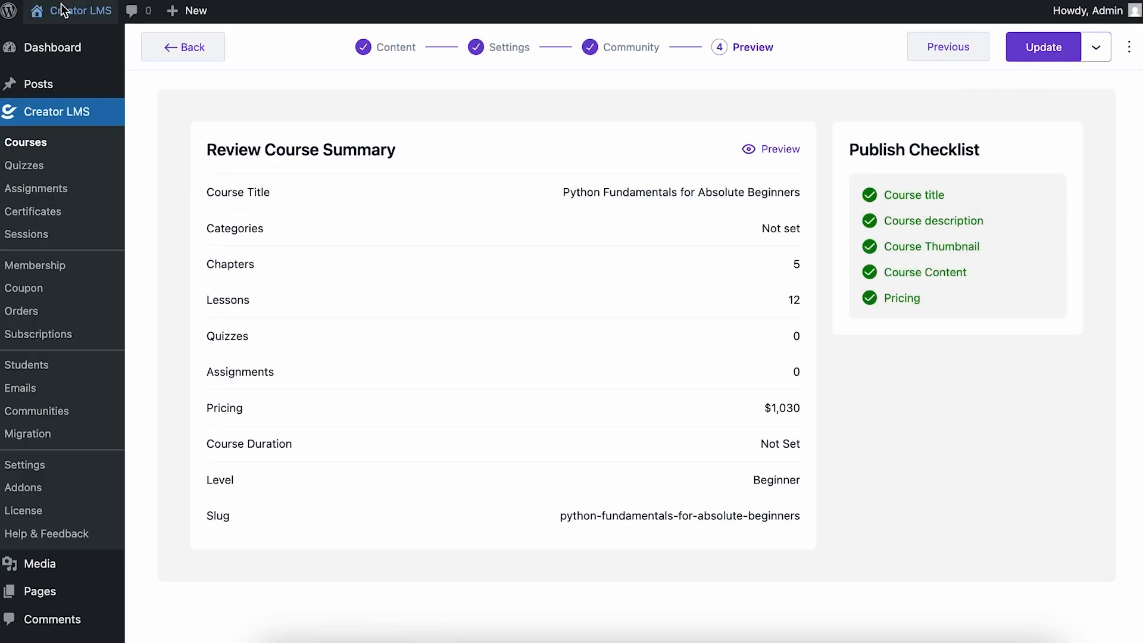
{"action": "left_click", "coordinate": [780, 149]}
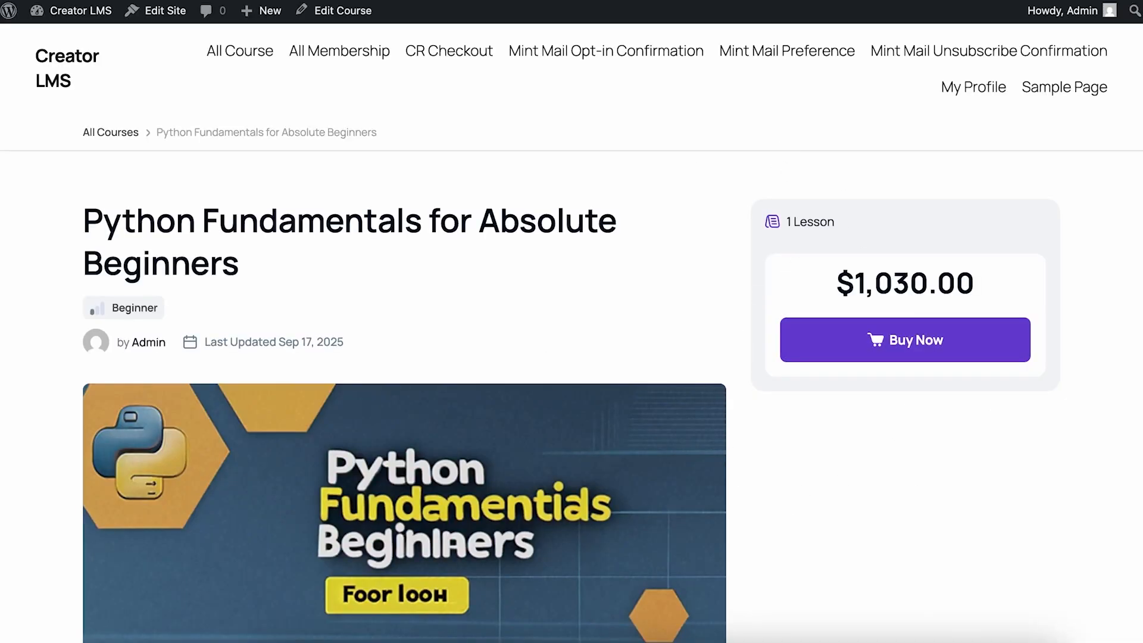
{"action": "key", "text": "super+shift+n"}
{"action": "type", "text": "http://localhost:10023/crlms-courses/python-fundamentals-for-absolute-beginners/"}
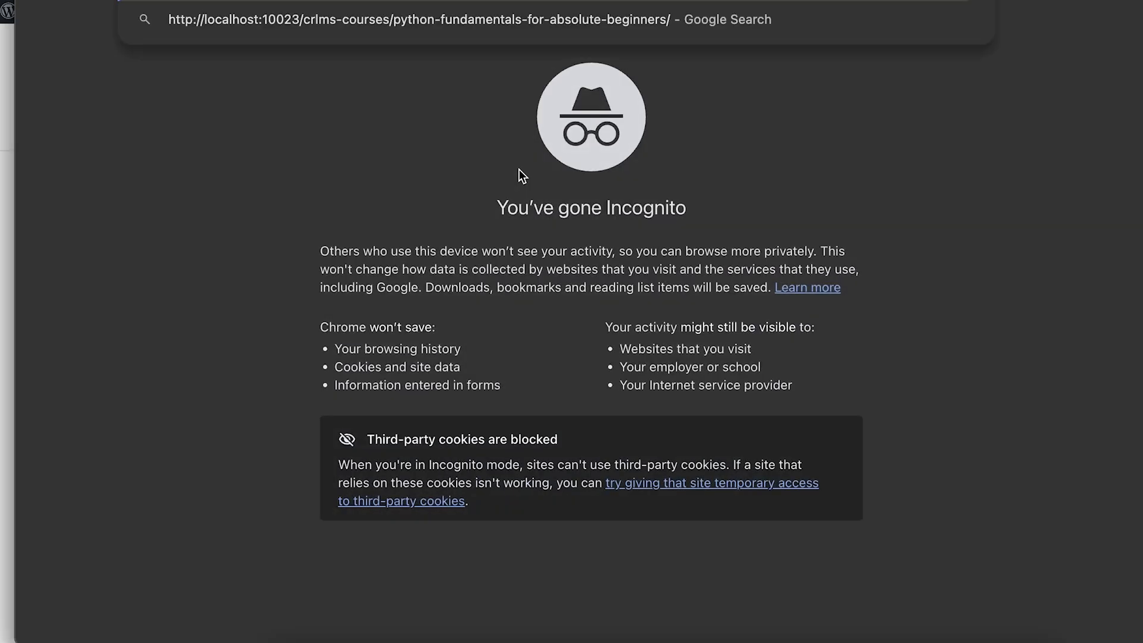
{"action": "key", "text": "Return"}
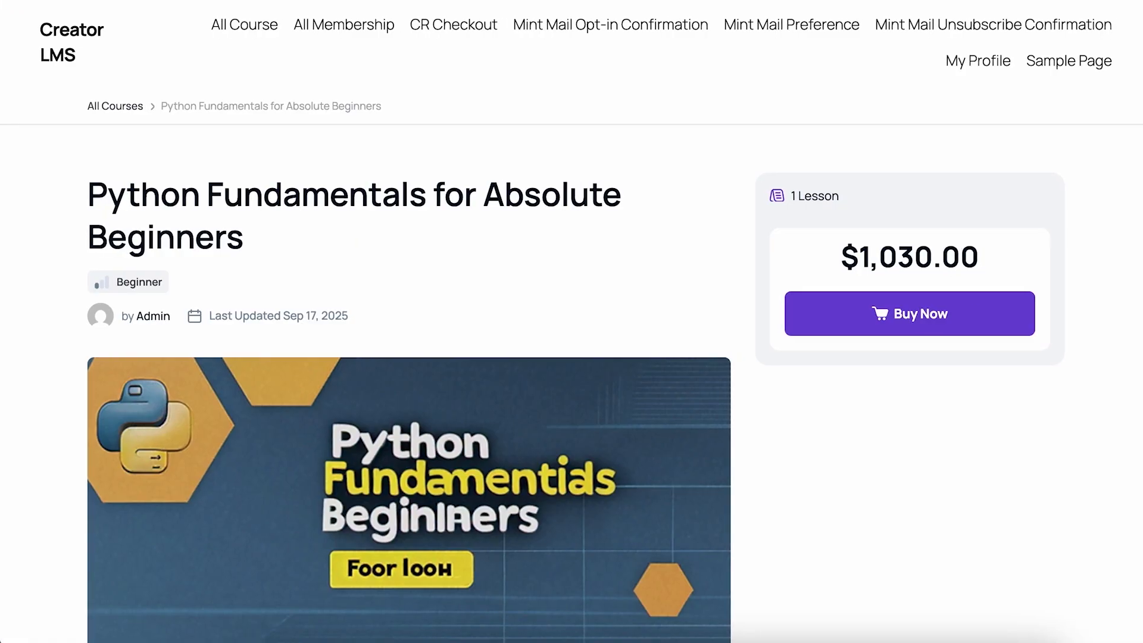
{"action": "left_click", "coordinate": [962, 327]}
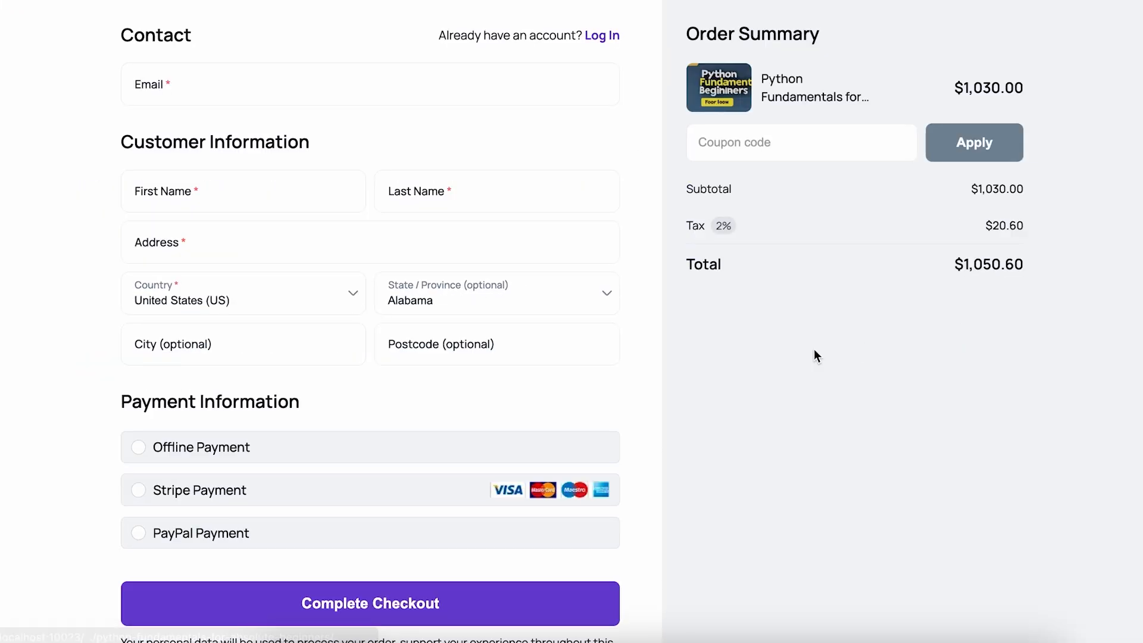
Try Stripe Payment and PayPal Payment at checkout, leave Offline Payment selected, and highlight the tax line in the order summary
{"action": "scroll", "coordinate": [480, 327], "scroll_direction": "down", "scroll_amount": 1}
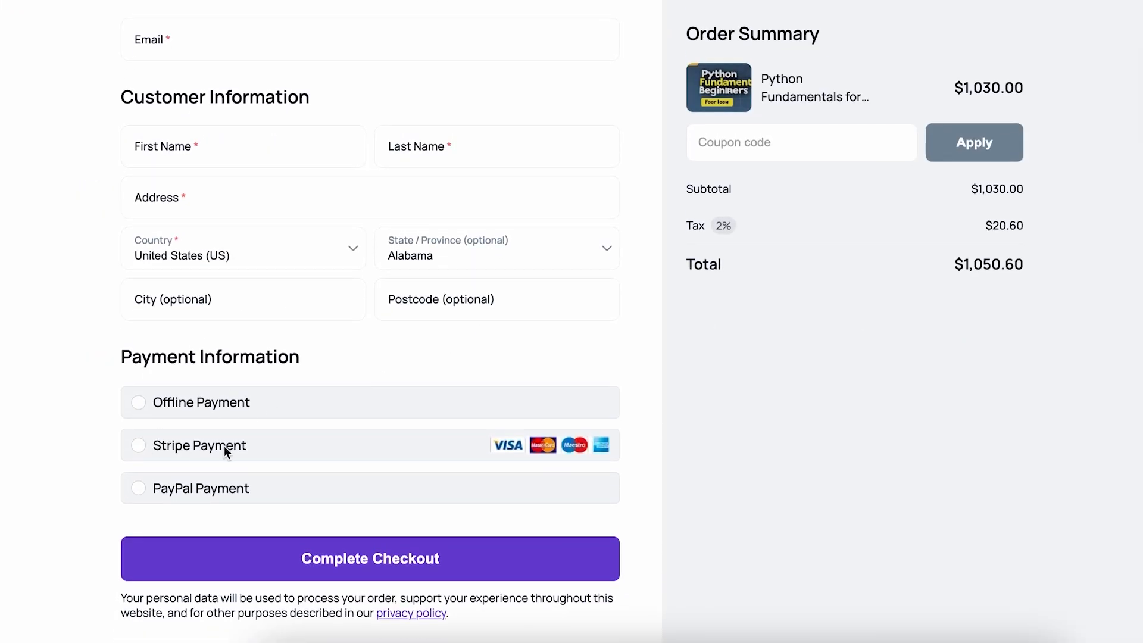
{"action": "left_click", "coordinate": [137, 446]}
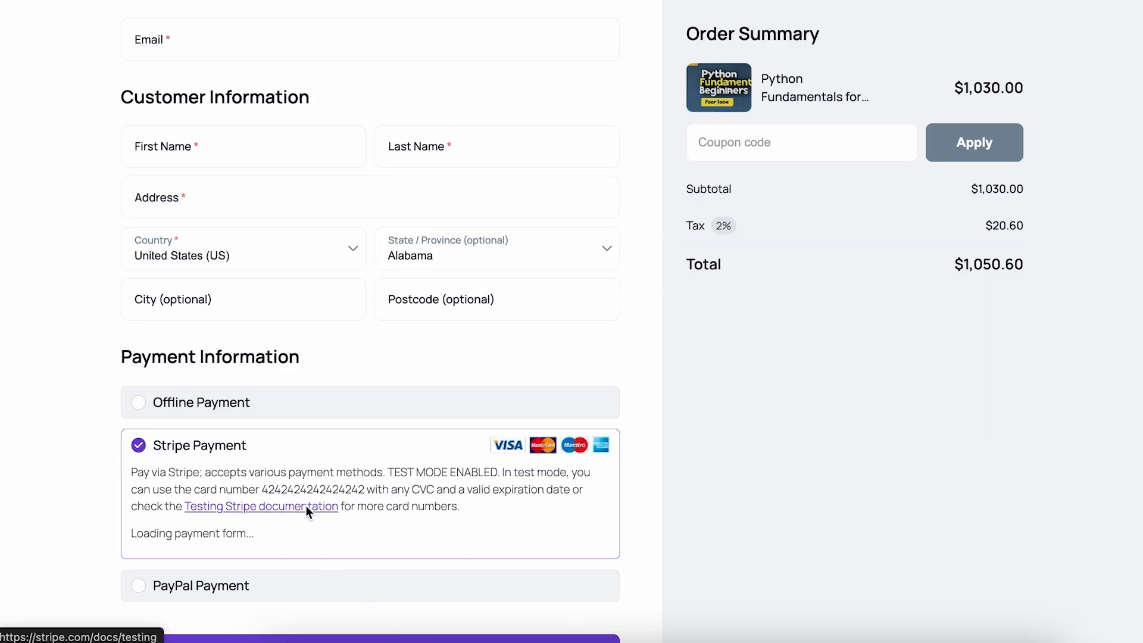
{"action": "scroll", "coordinate": [389, 516], "scroll_direction": "down", "scroll_amount": 2}
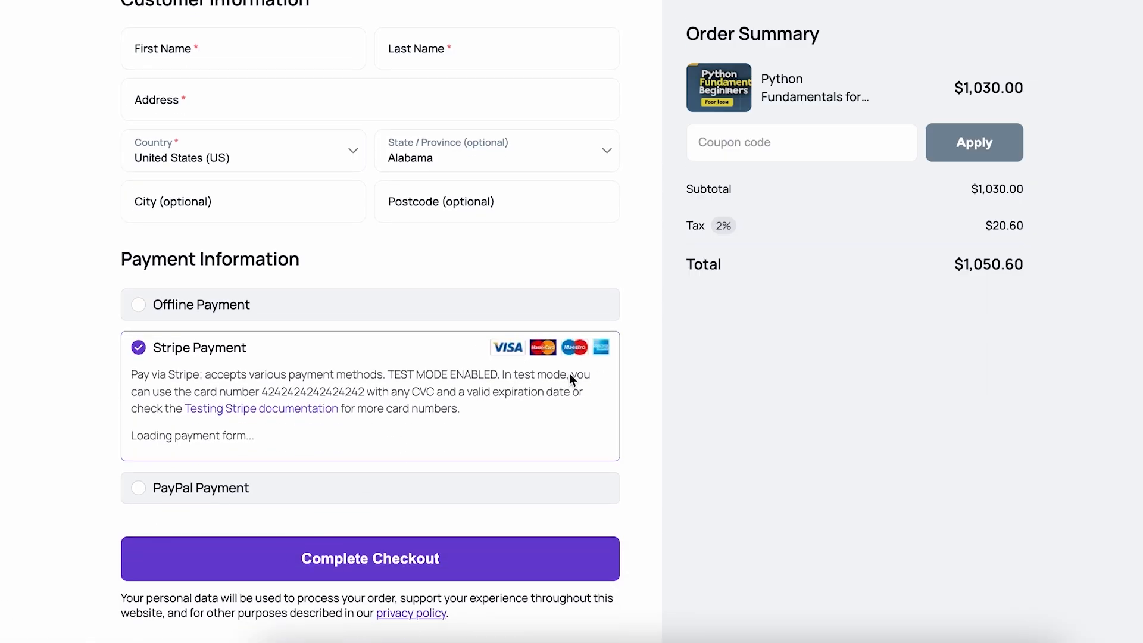
{"action": "left_click", "coordinate": [143, 486]}
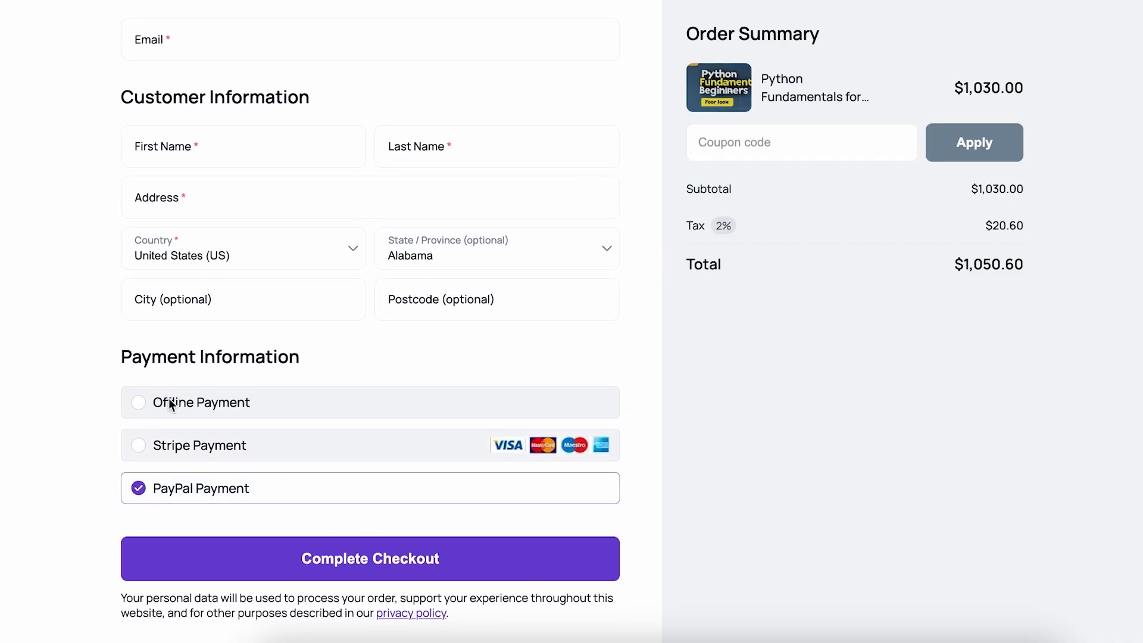
{"action": "left_click", "coordinate": [136, 403]}
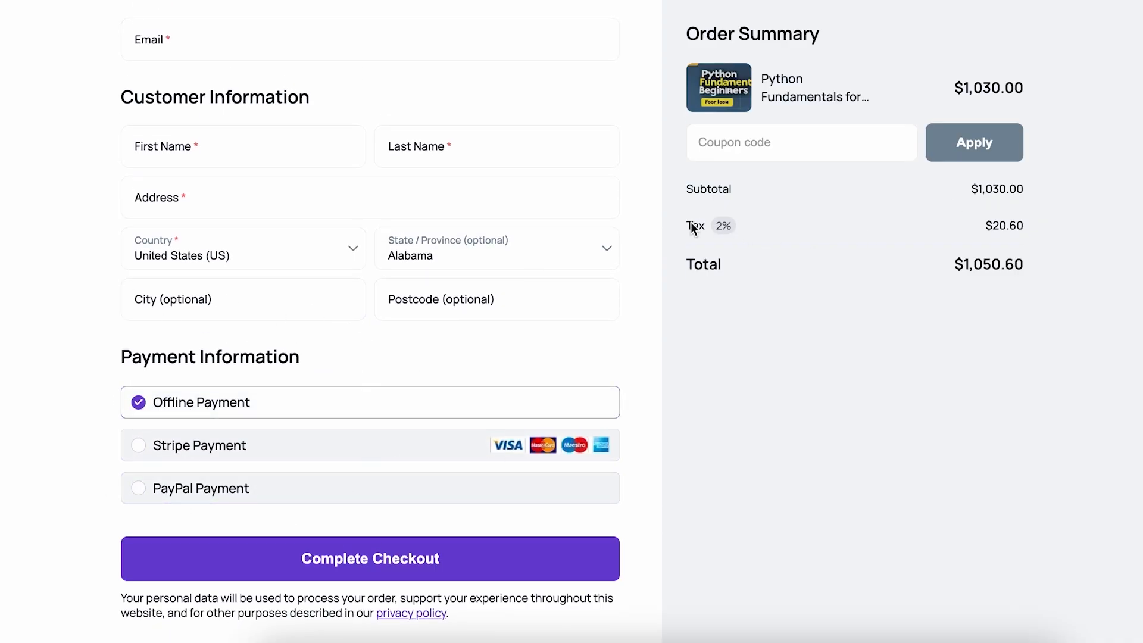
{"action": "left_click_drag", "start_coordinate": [692, 228], "coordinate": [1022, 224]}
{"action": "scroll", "coordinate": [673, 310], "scroll_direction": "up", "scroll_amount": 1}
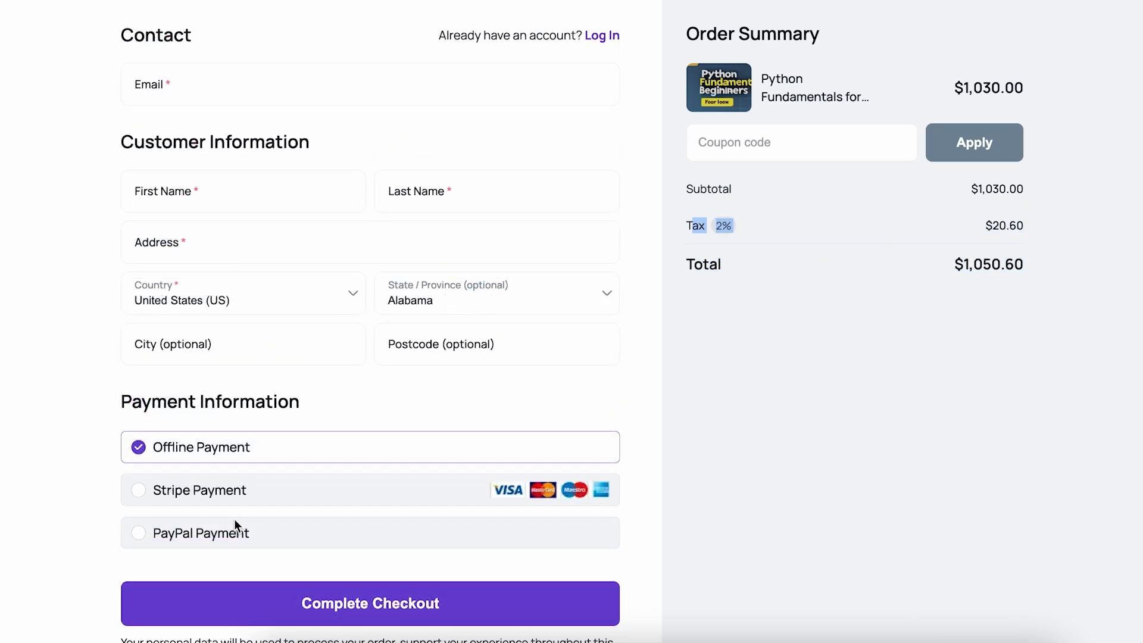